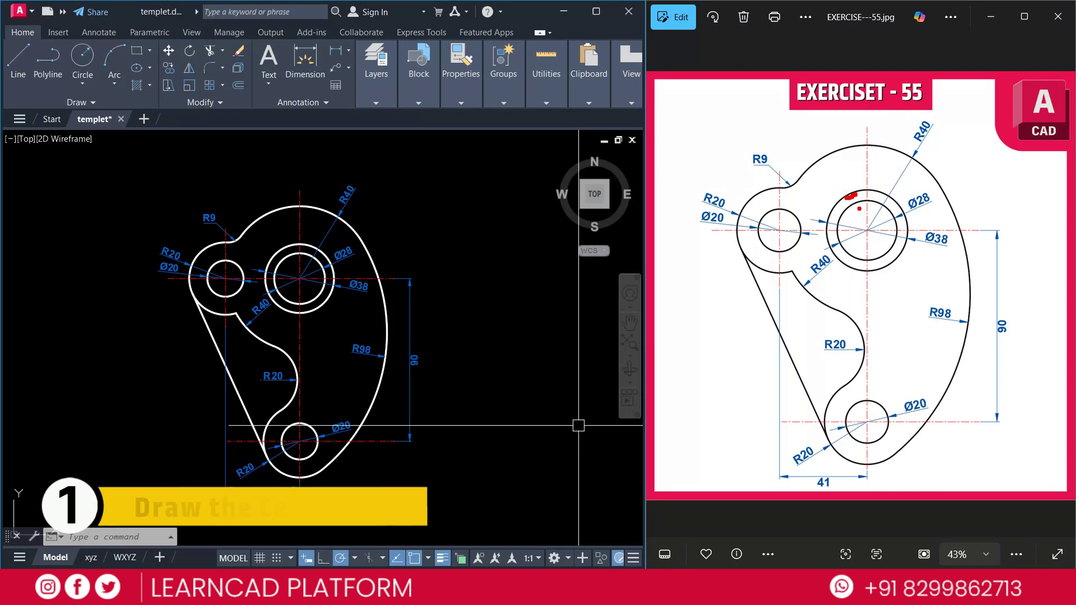
# Step: Draw Ø28, Ø38 and R40 circles sharing one centre point
pyautogui.moveTo(873, 150); pyautogui.dragTo(887, 139)
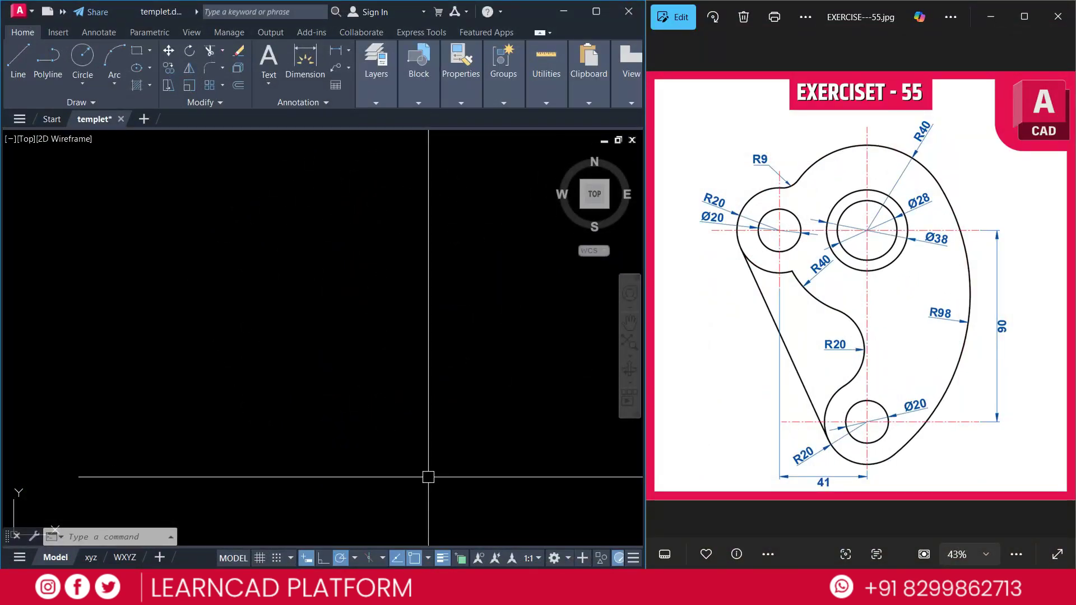
pyautogui.write('c')
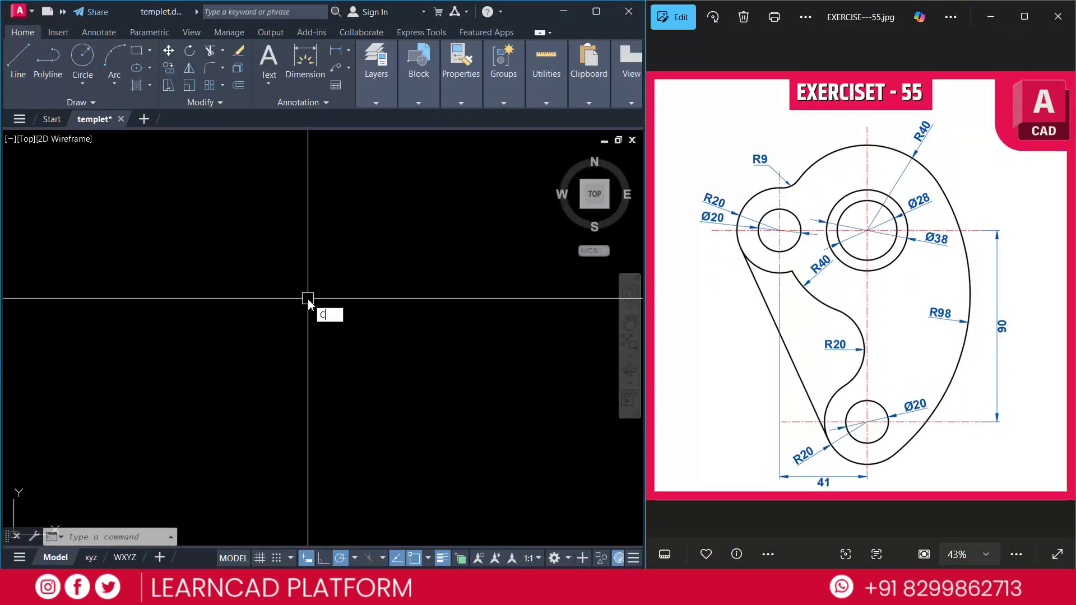
pyautogui.press('Return')
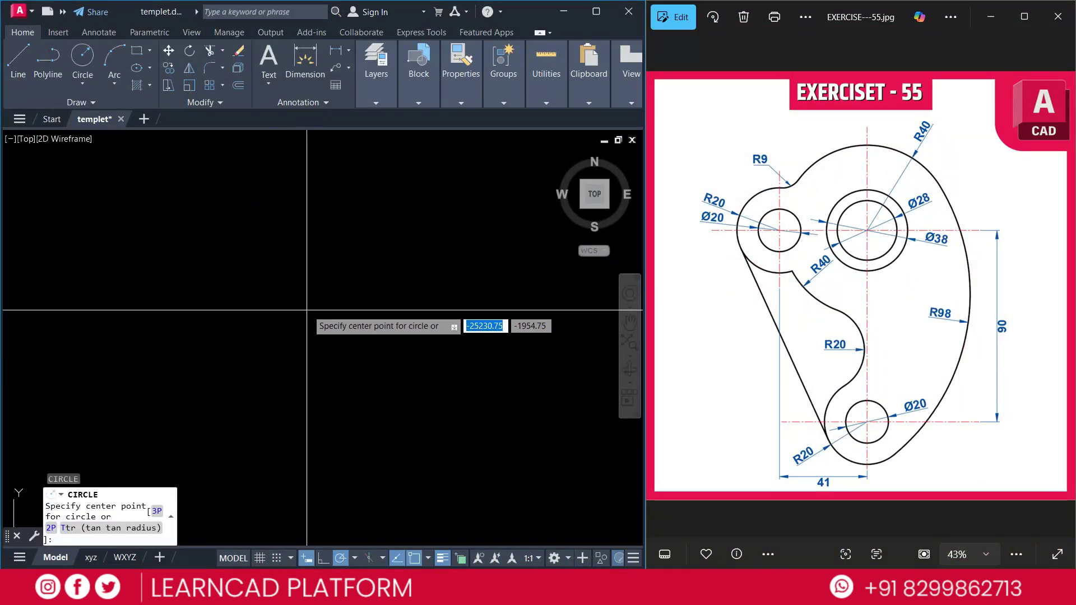
pyautogui.click(314, 304)
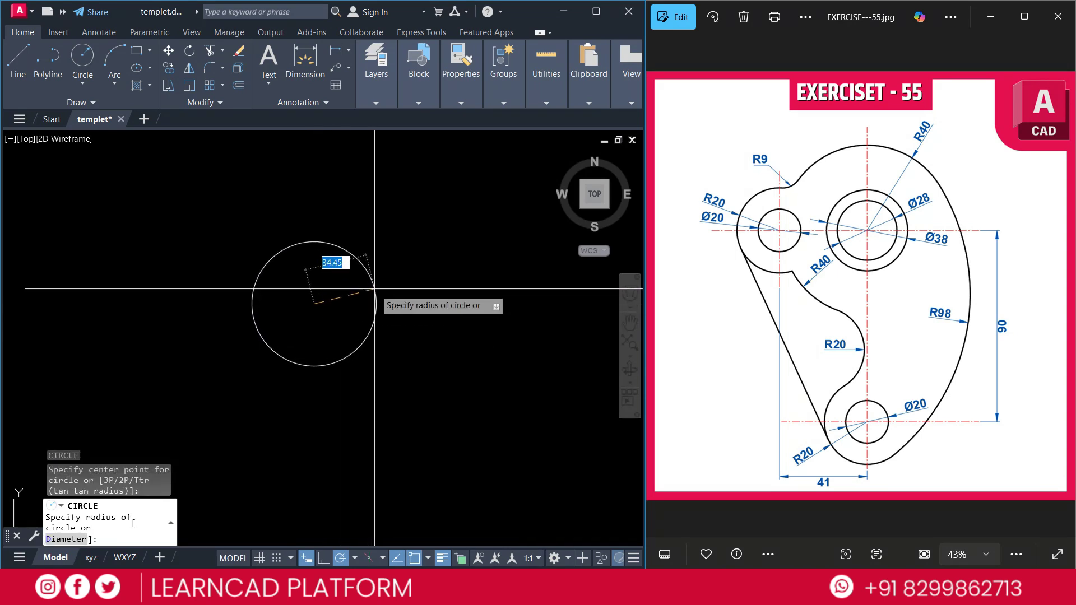
pyautogui.write('d')
pyautogui.press('Return')
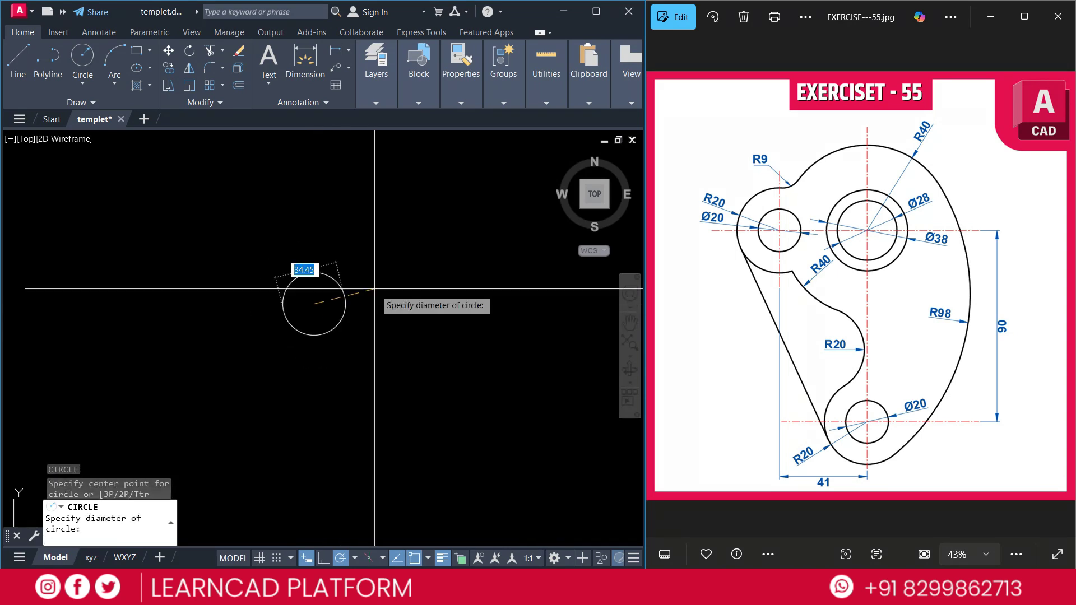
pyautogui.write('28')
pyautogui.press('Return')
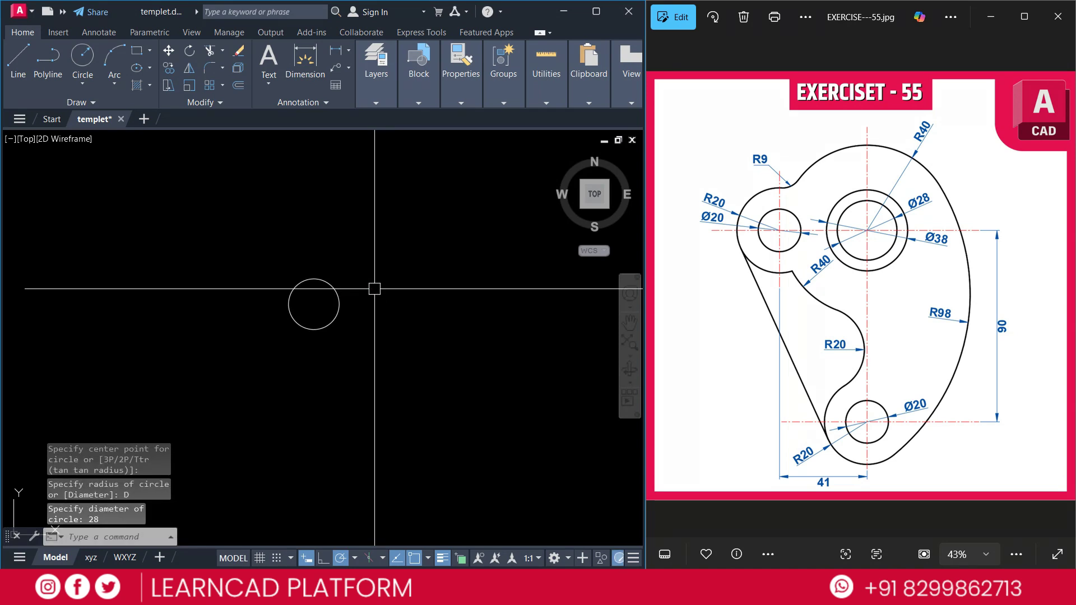
pyautogui.press('Return')
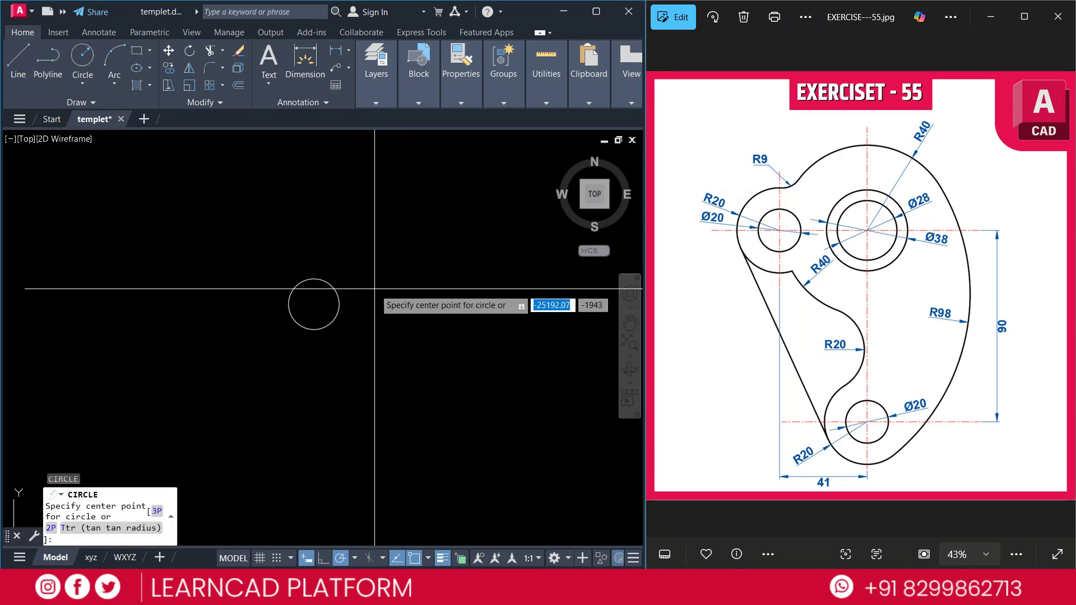
pyautogui.click(314, 304)
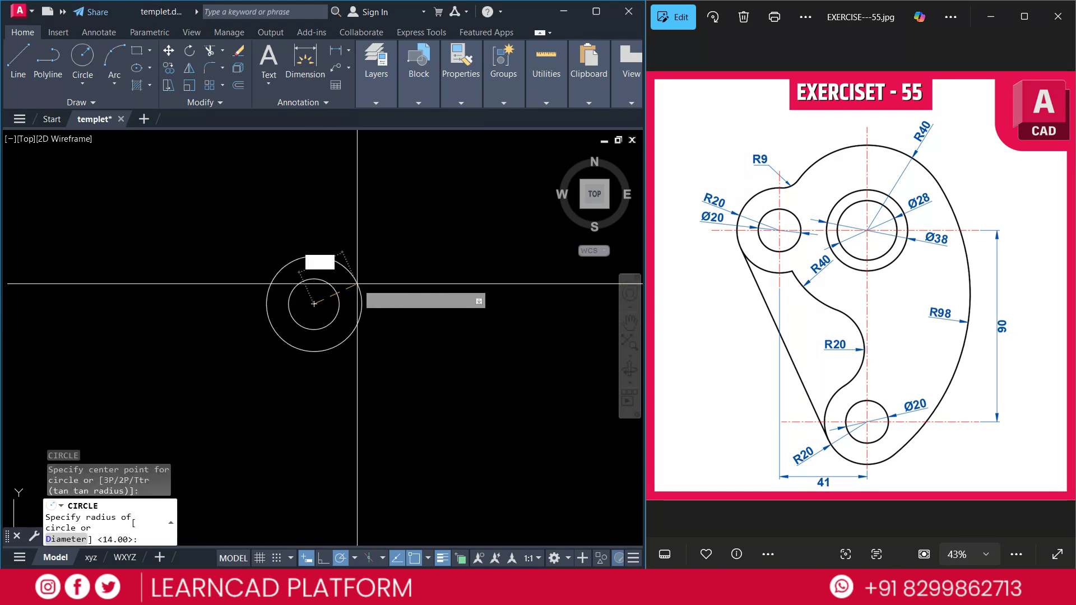
pyautogui.write('D')
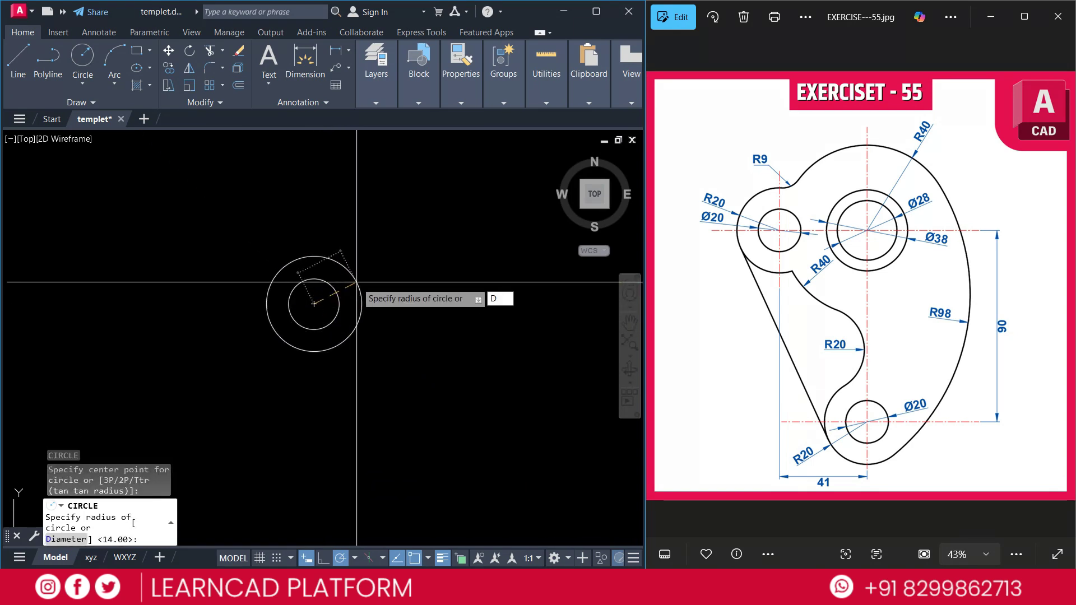
pyautogui.press('Return')
pyautogui.write('38')
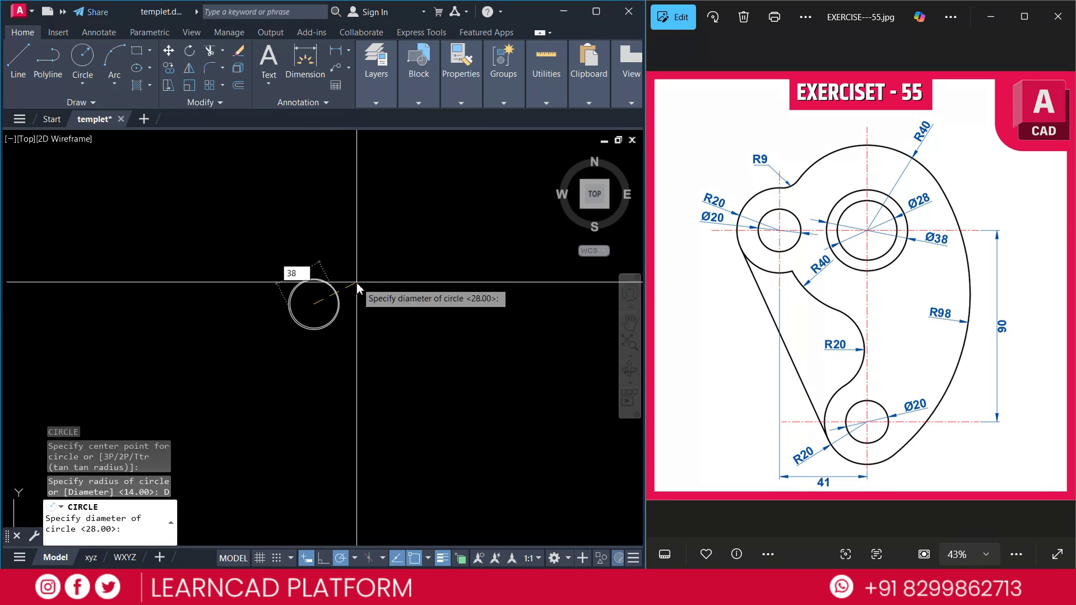
pyautogui.press('Return')
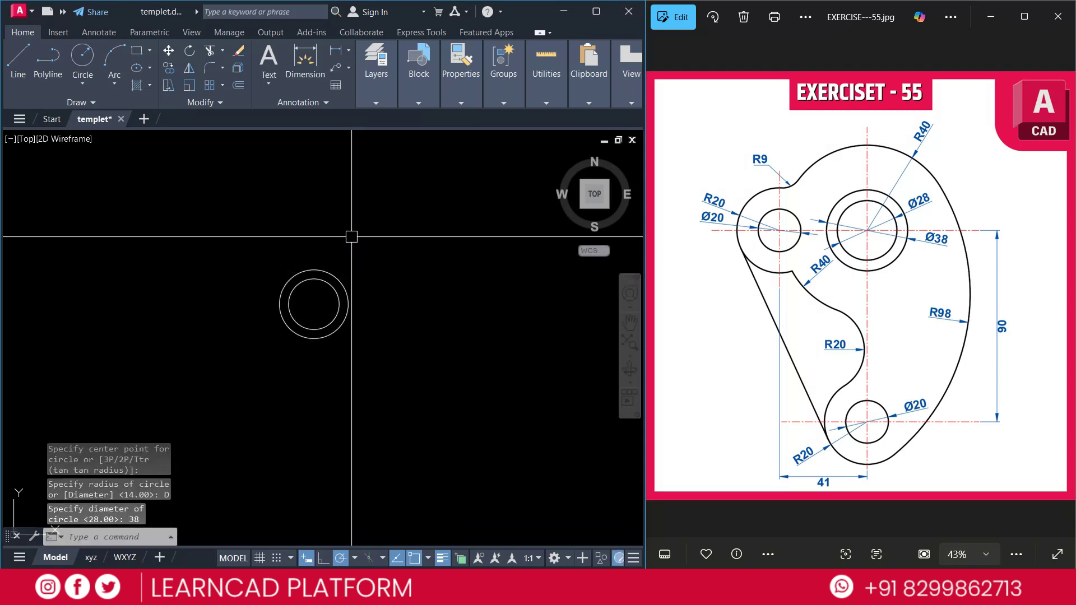
pyautogui.write('c')
pyautogui.press('Return')
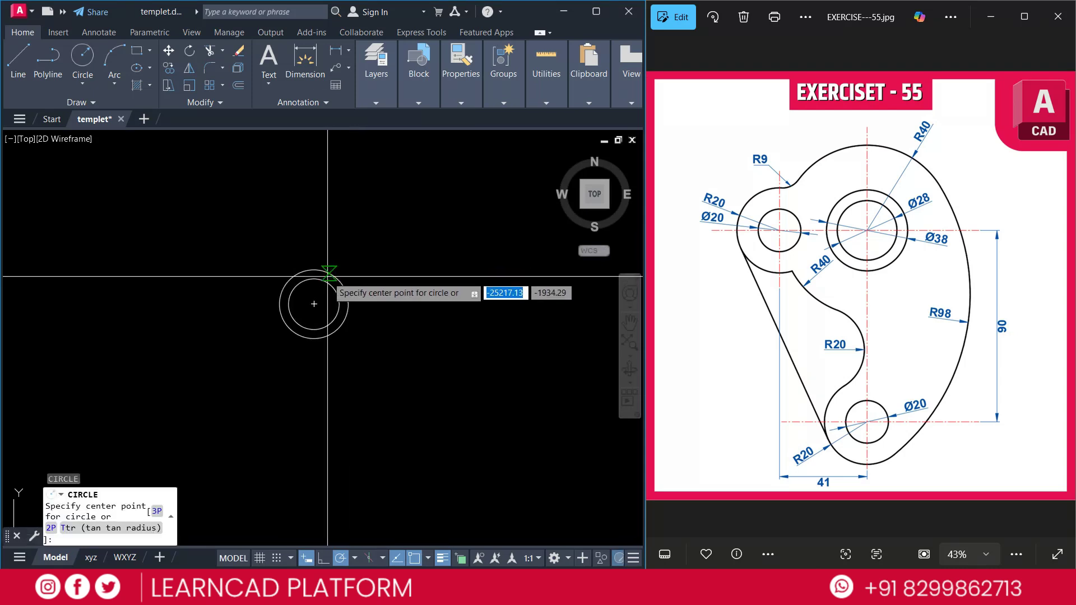
pyautogui.click(314, 304)
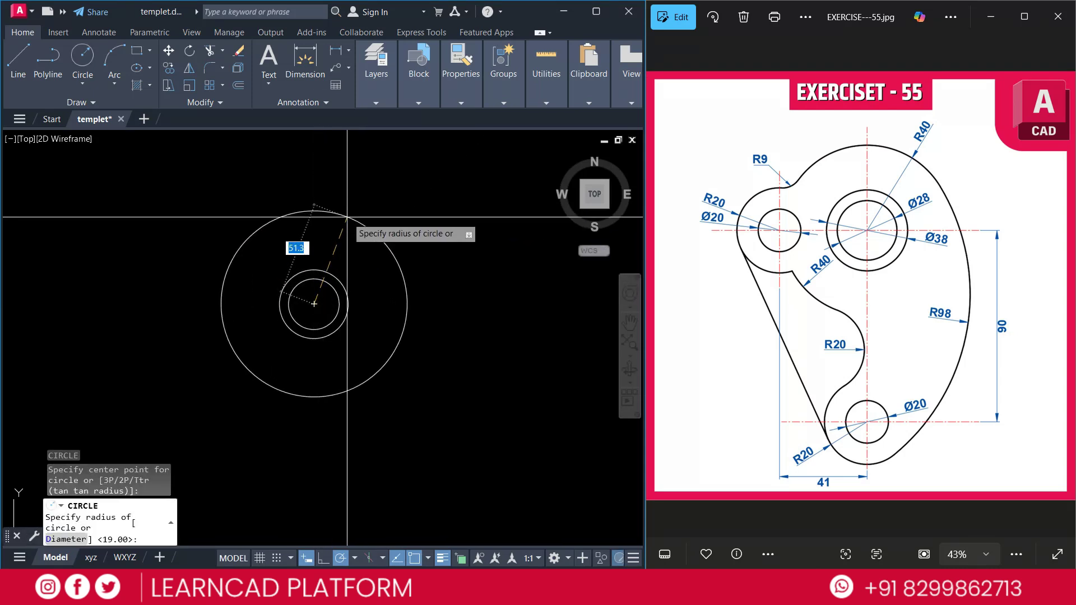
pyautogui.write('40')
pyautogui.press('Return')
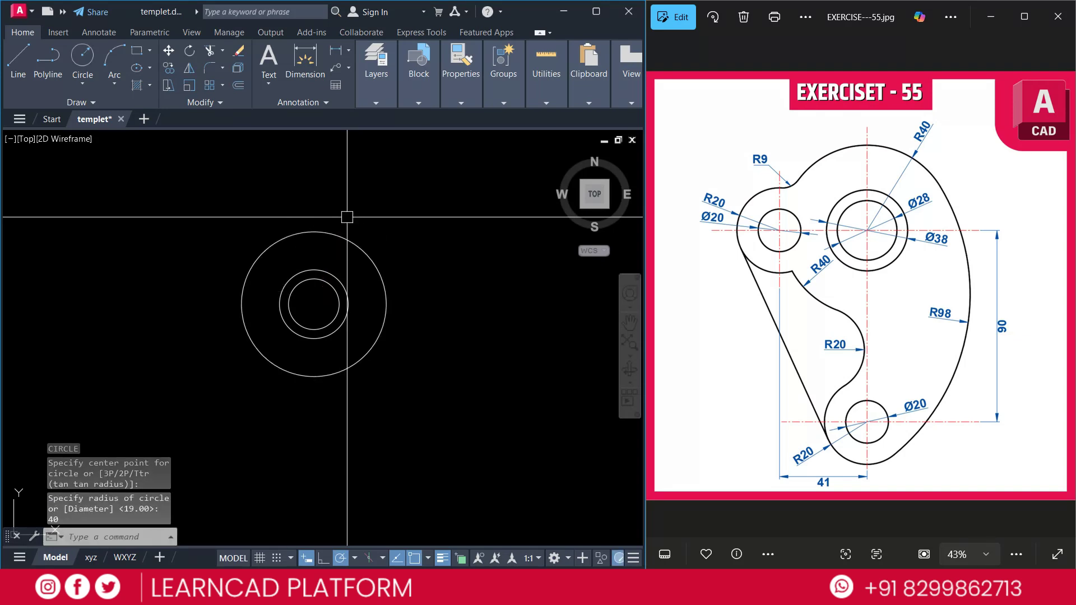
pyautogui.moveTo(595, 195)
pyautogui.moveTo(752, 194); pyautogui.dragTo(739, 249)
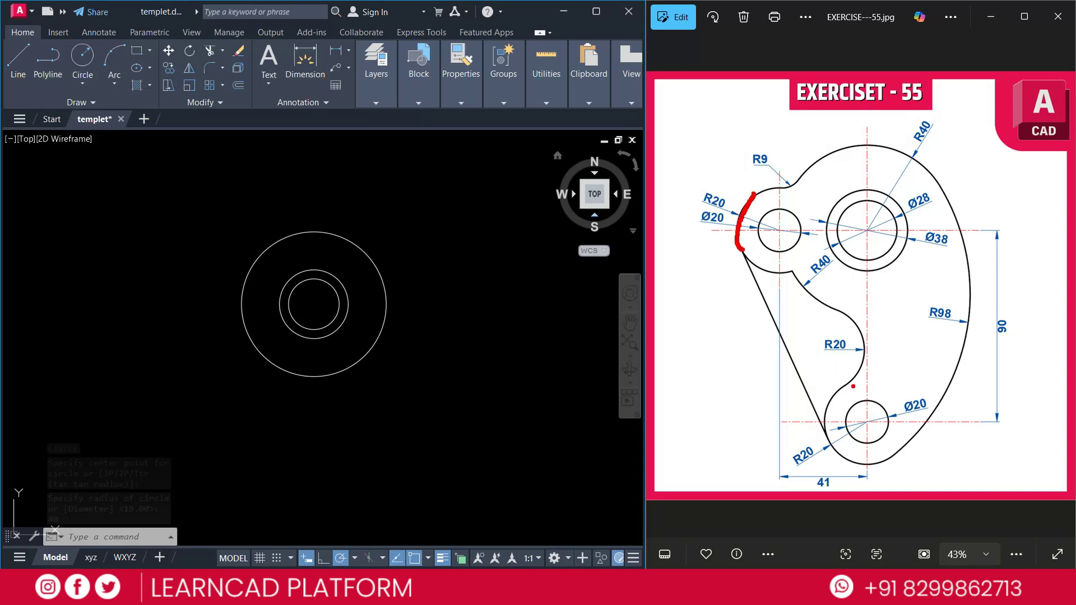
pyautogui.moveTo(851, 411); pyautogui.dragTo(855, 421)
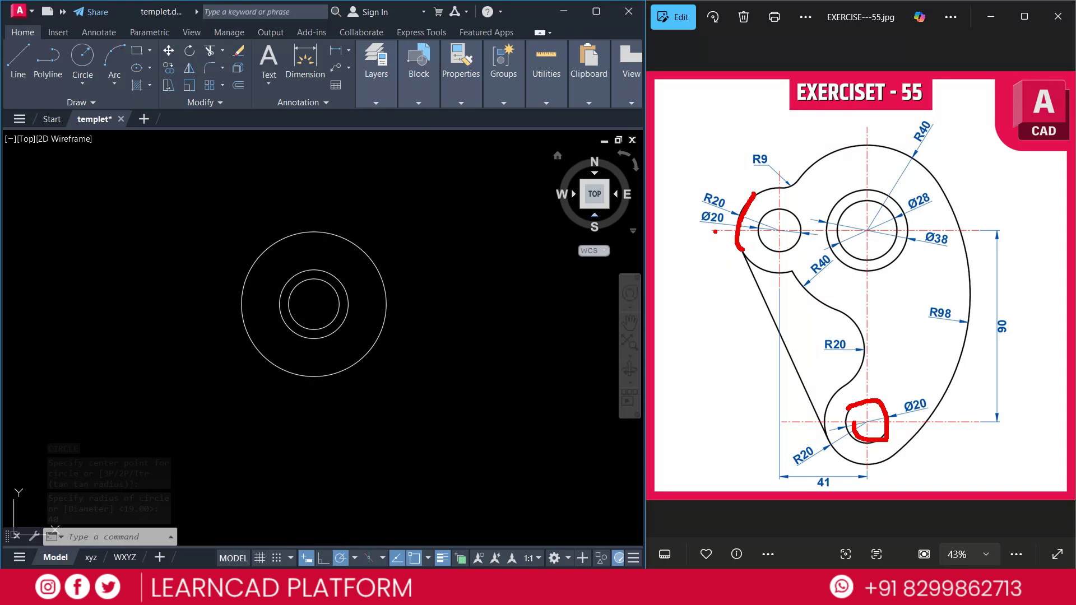
pyautogui.moveTo(697, 224); pyautogui.dragTo(718, 226)
pyautogui.moveTo(902, 397); pyautogui.dragTo(921, 393)
pyautogui.moveTo(707, 185); pyautogui.dragTo(722, 197)
pyautogui.moveTo(801, 470); pyautogui.dragTo(815, 463)
pyautogui.moveTo(866, 229); pyautogui.dragTo(781, 229)
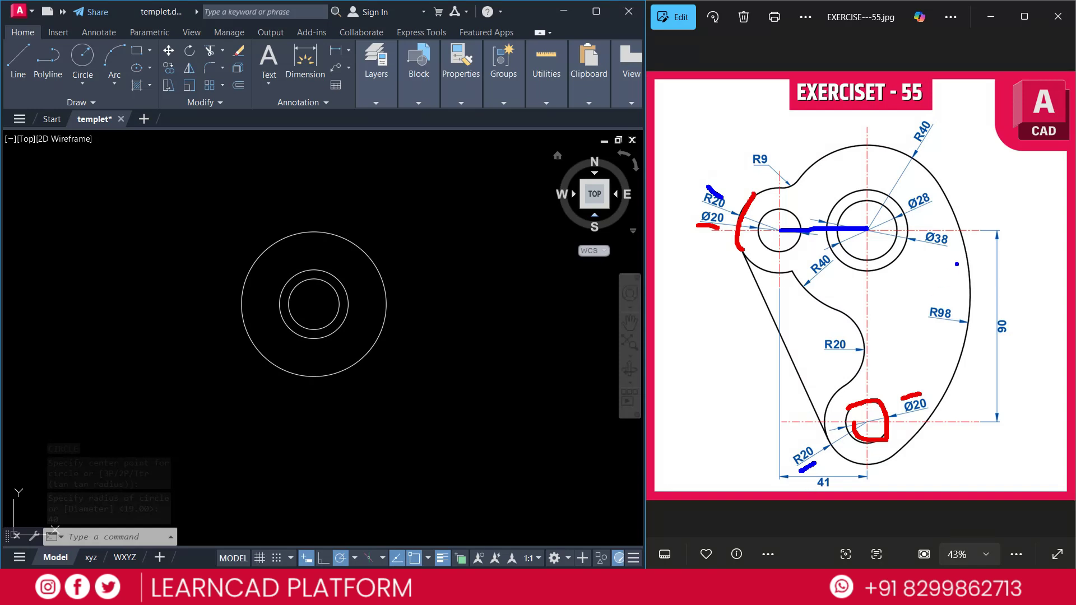
pyautogui.moveTo(1016, 241); pyautogui.dragTo(1016, 363)
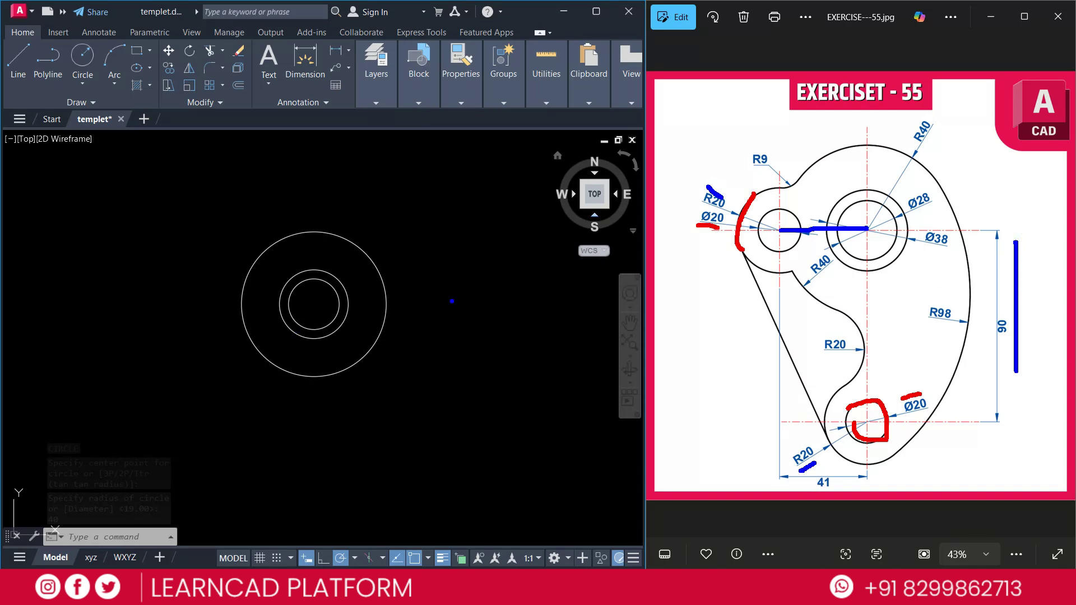
# Step: Draw a Ø20 hole circle at the main centre
pyautogui.press('Escape')
pyautogui.press('Escape')
pyautogui.press('Escape')
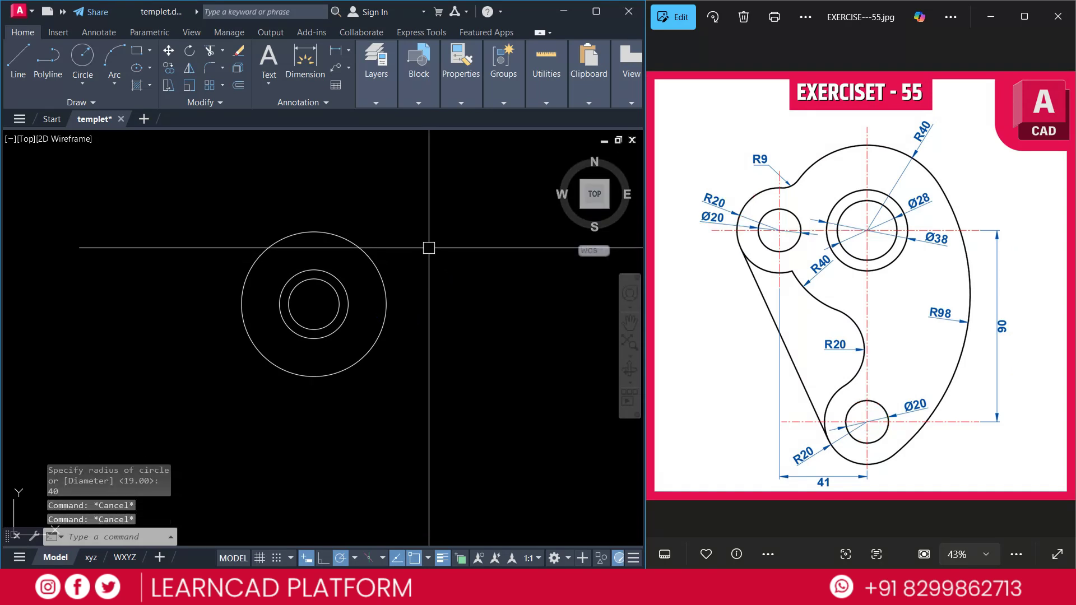
pyautogui.write('c')
pyautogui.press('Return')
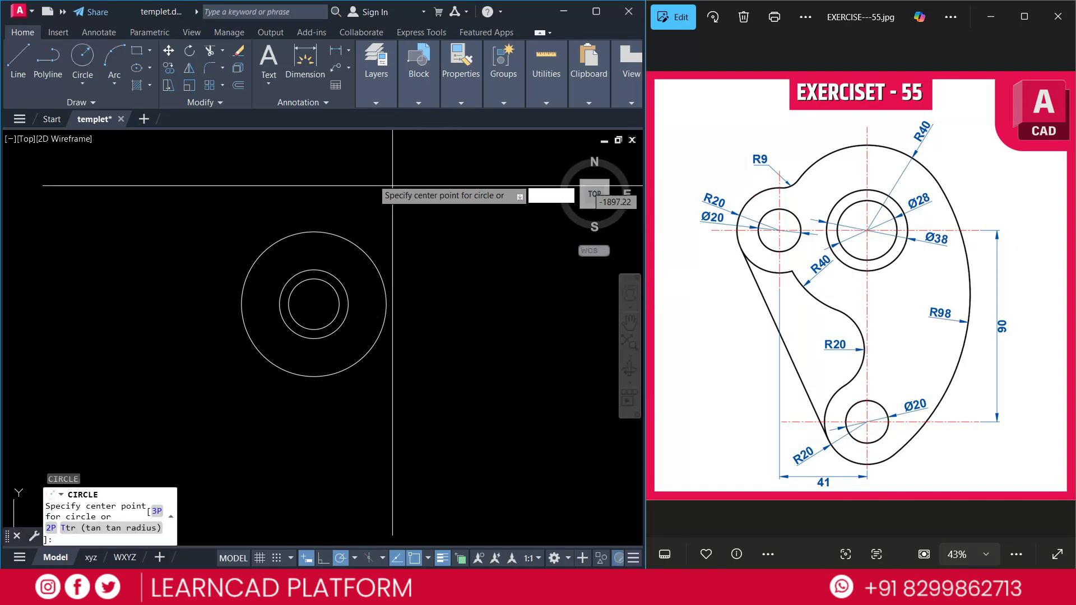
pyautogui.click(314, 304)
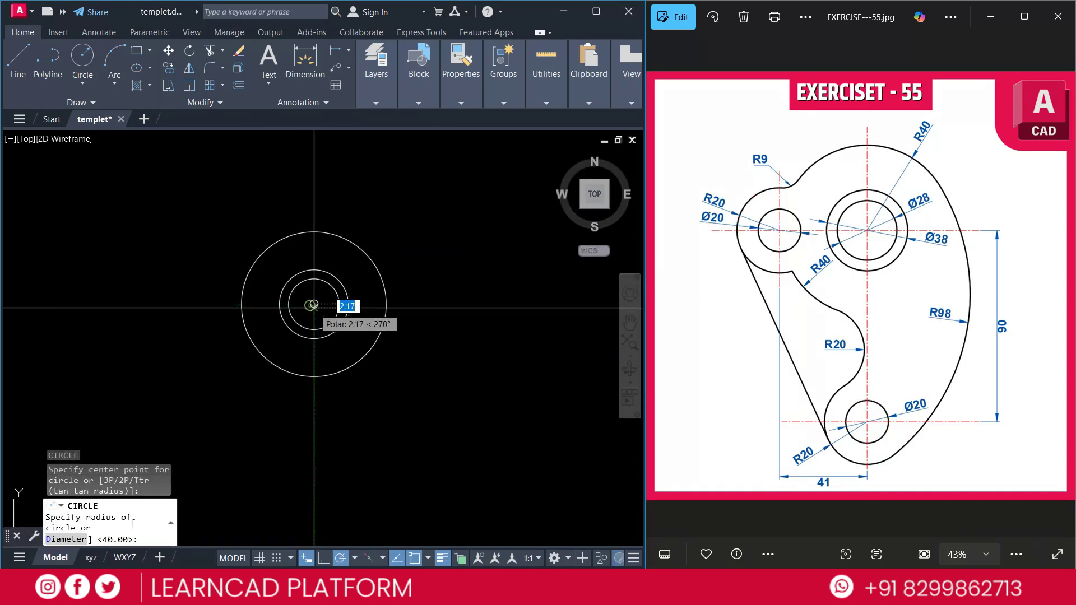
pyautogui.write('D')
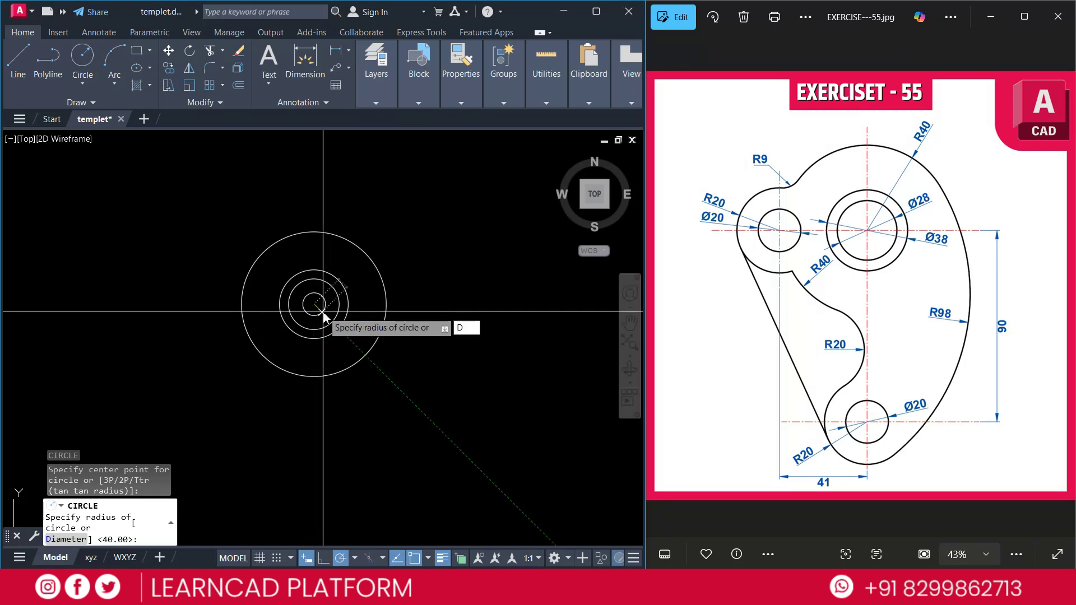
pyautogui.press('Return')
pyautogui.write('20')
pyautogui.press('Return')
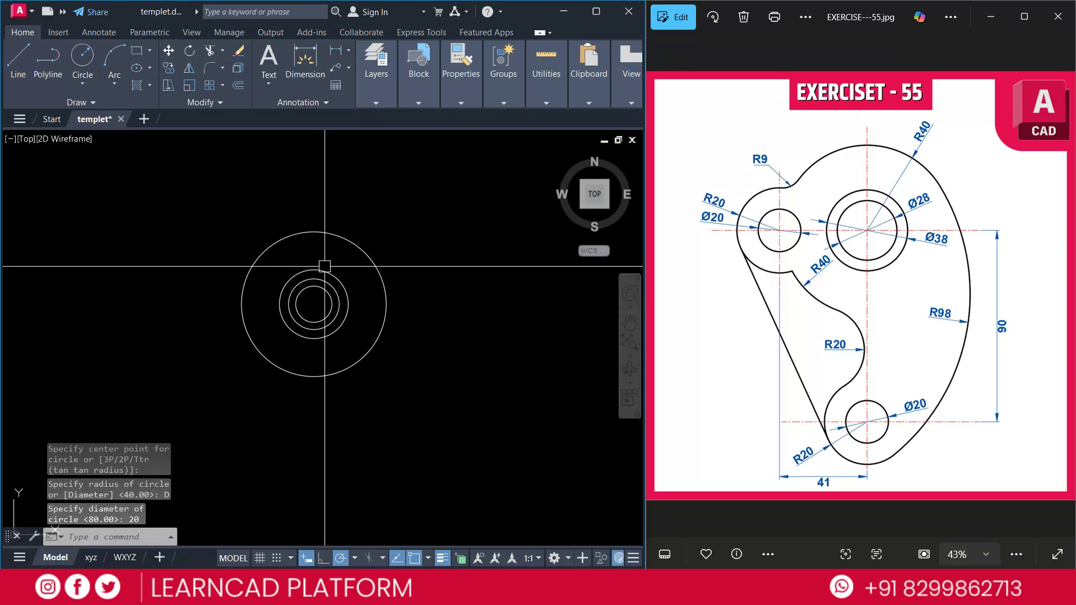
# Step: Copy the Ø20 hole circle 41 to the left and 90 below
pyautogui.click(314, 291)
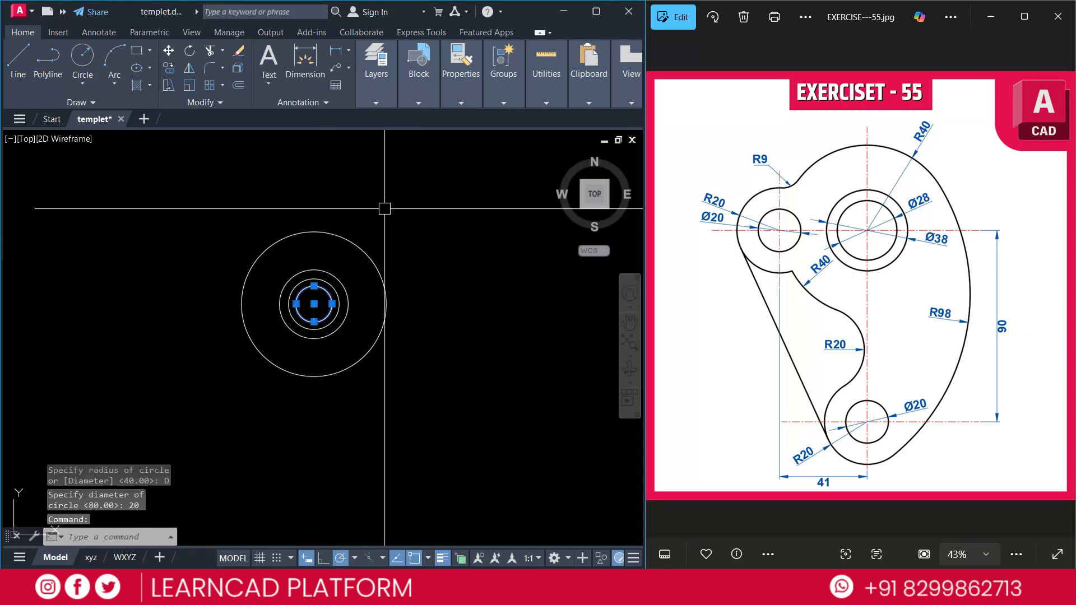
pyautogui.write('co')
pyautogui.press('Return')
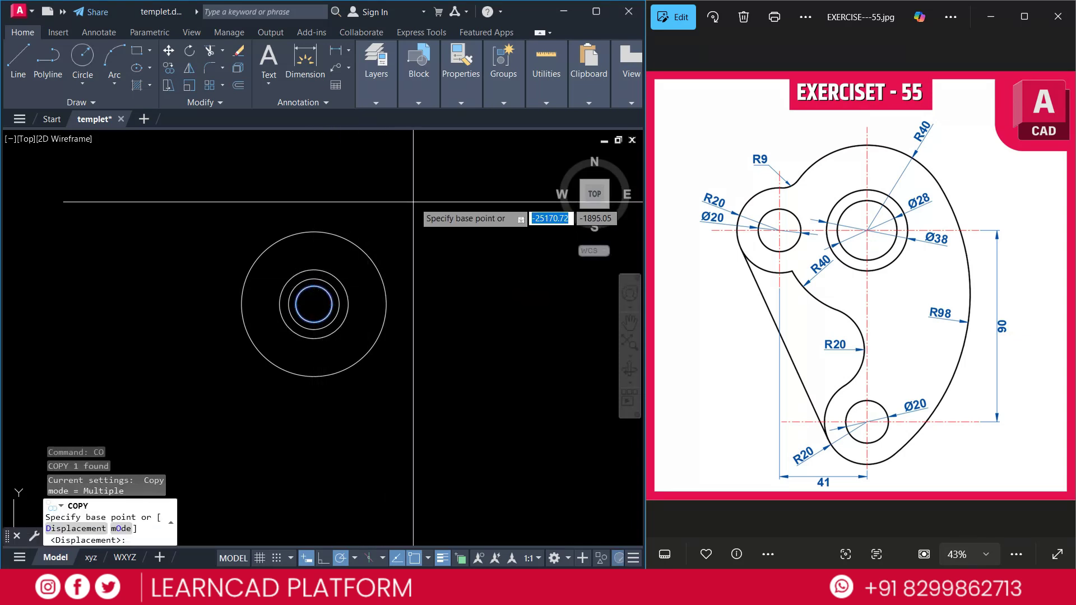
pyautogui.click(420, 200)
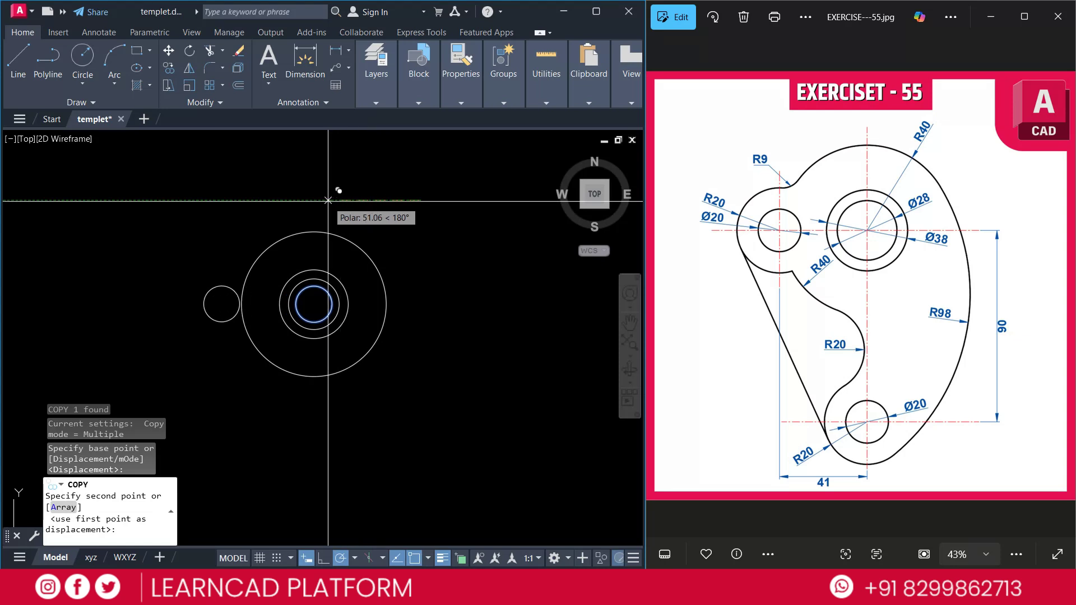
pyautogui.write('41')
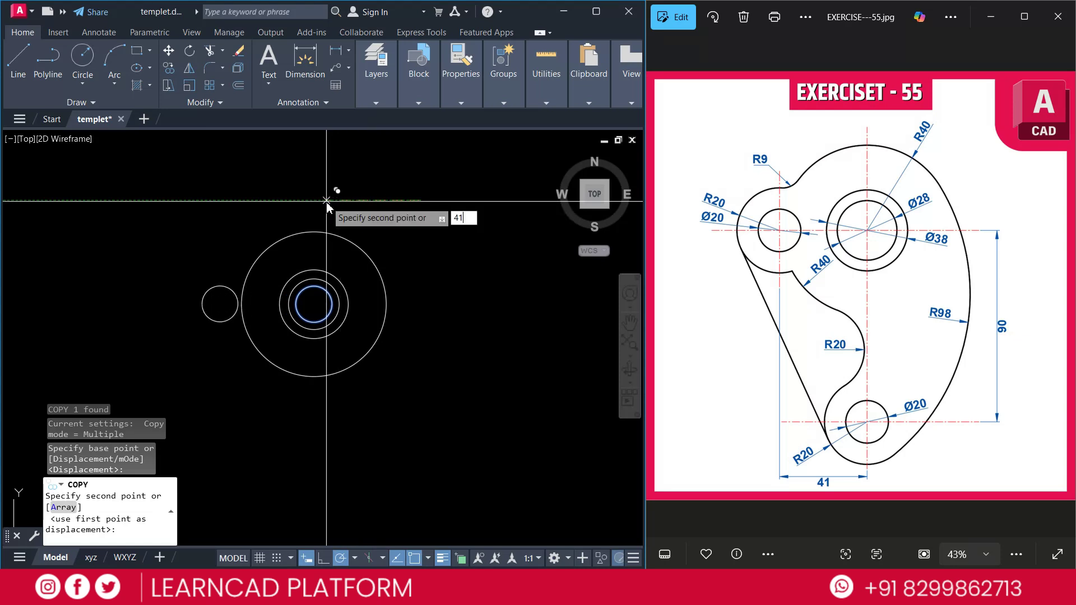
pyautogui.press('Return')
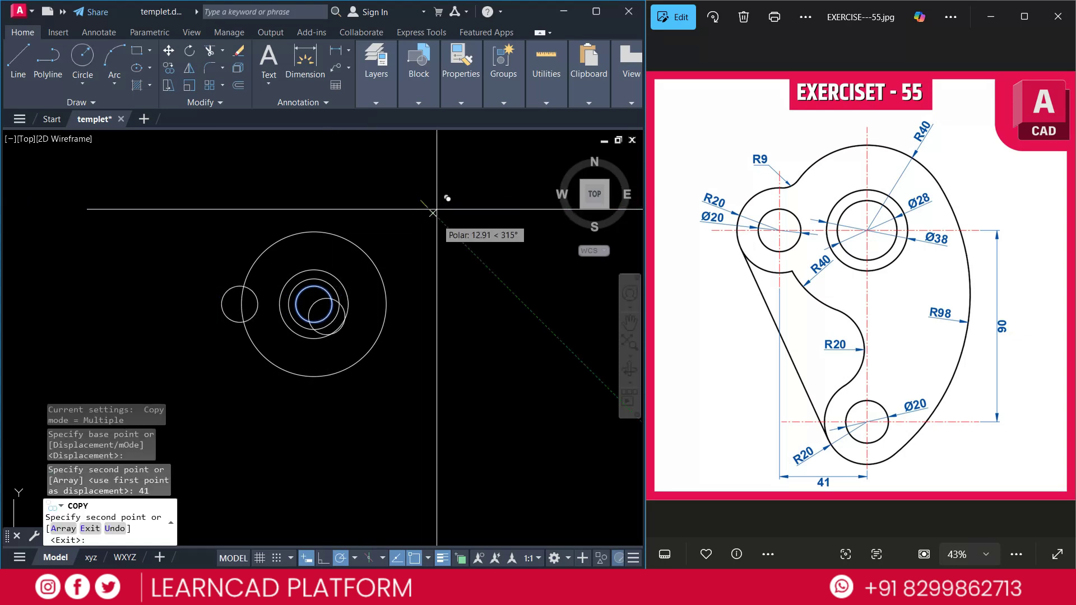
pyautogui.write('90')
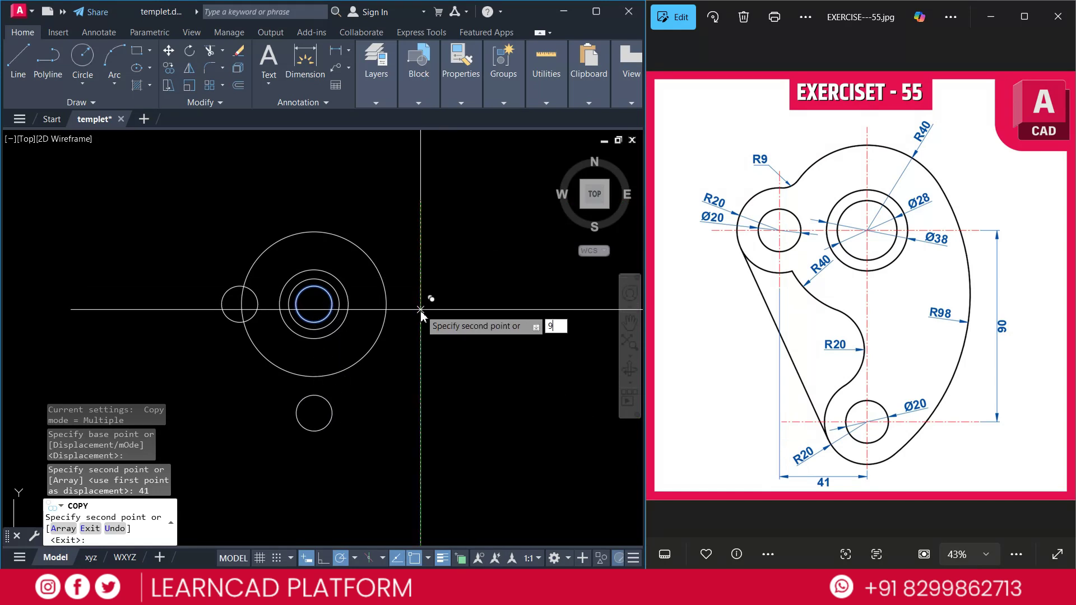
pyautogui.press('Return')
pyautogui.press('Escape')
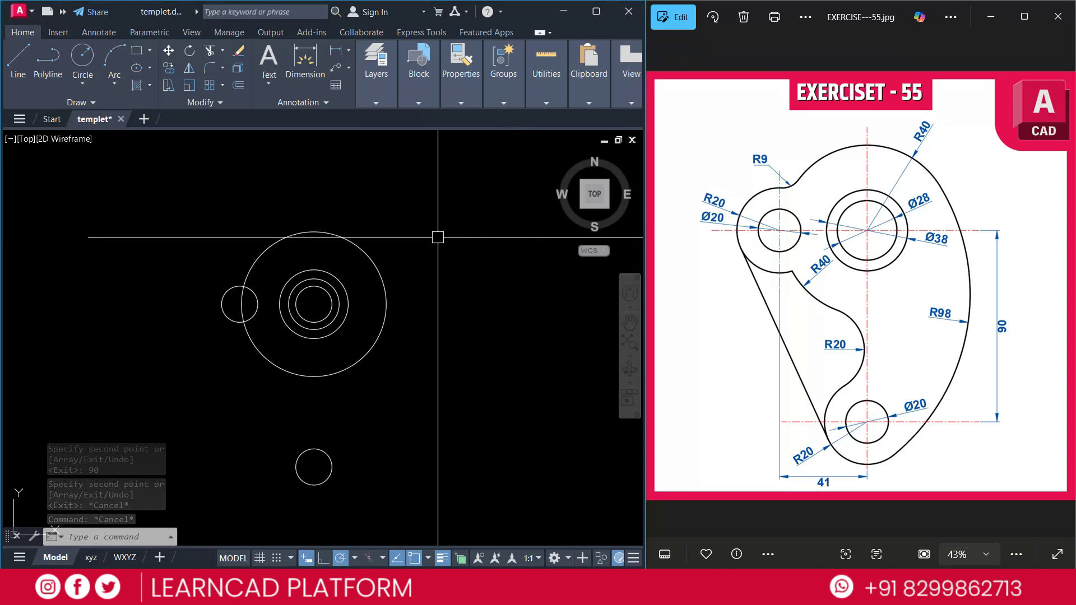
pyautogui.write('c')
# Step: Add R20 circles centred on the left Ø20 hole and the lower Ø20 hole
pyautogui.press('Return')
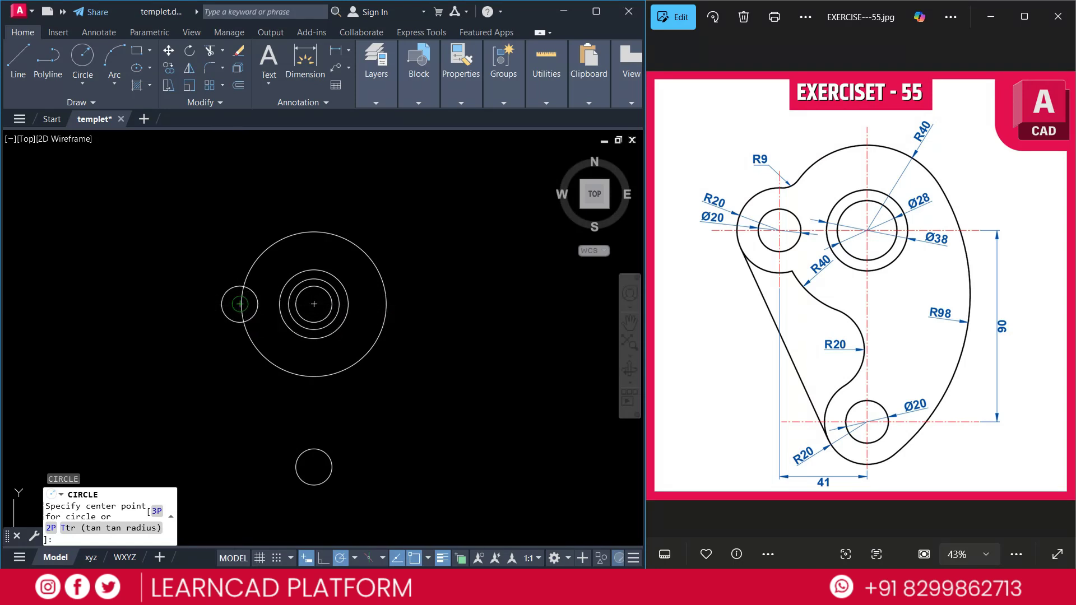
pyautogui.click(239, 304)
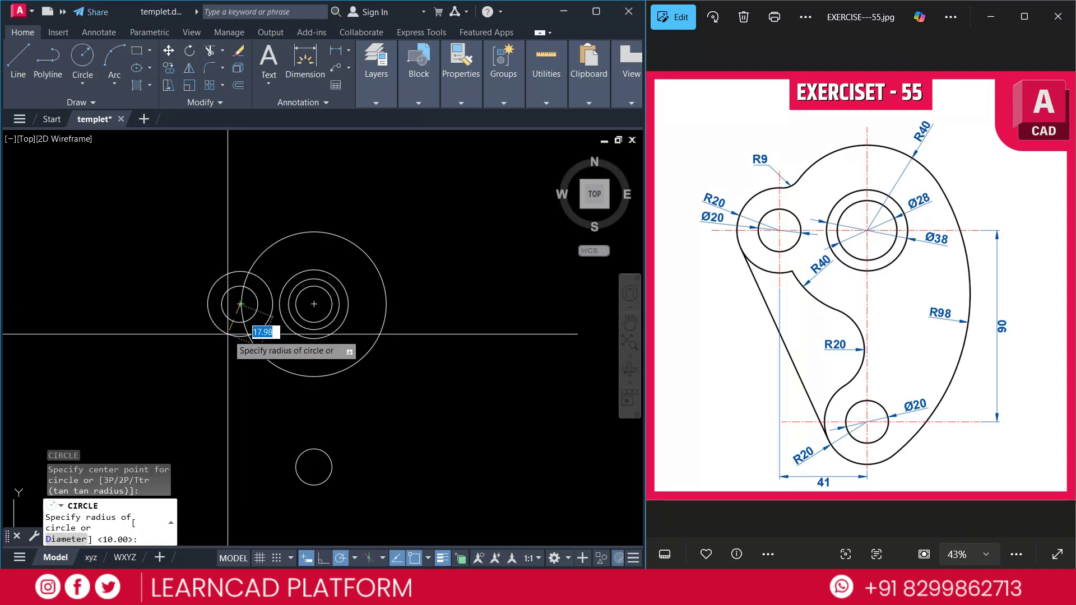
pyautogui.write('20')
pyautogui.press('Return')
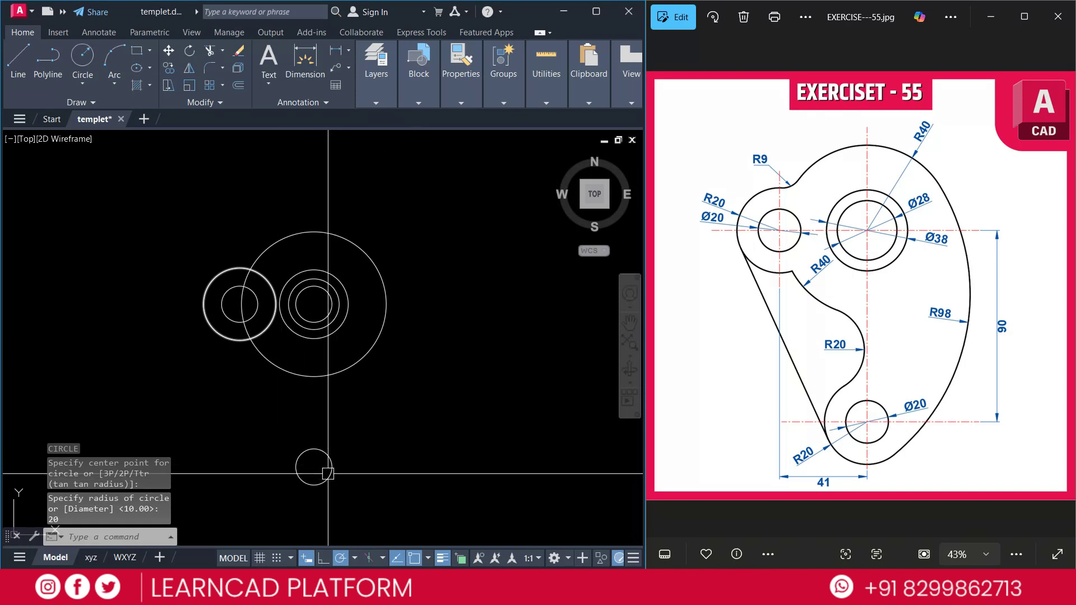
pyautogui.press('Return')
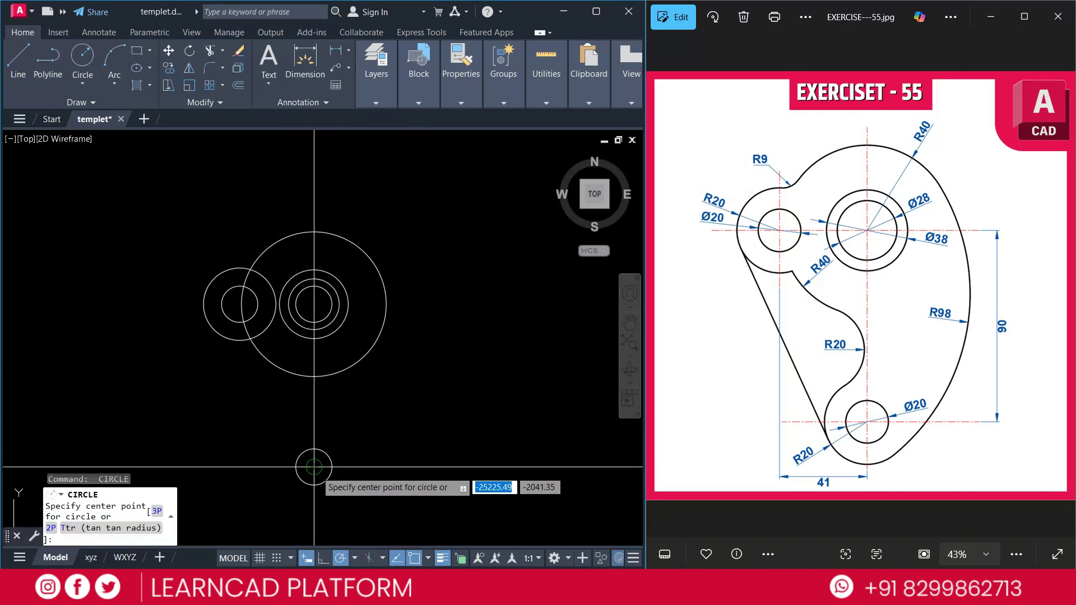
pyautogui.click(314, 468)
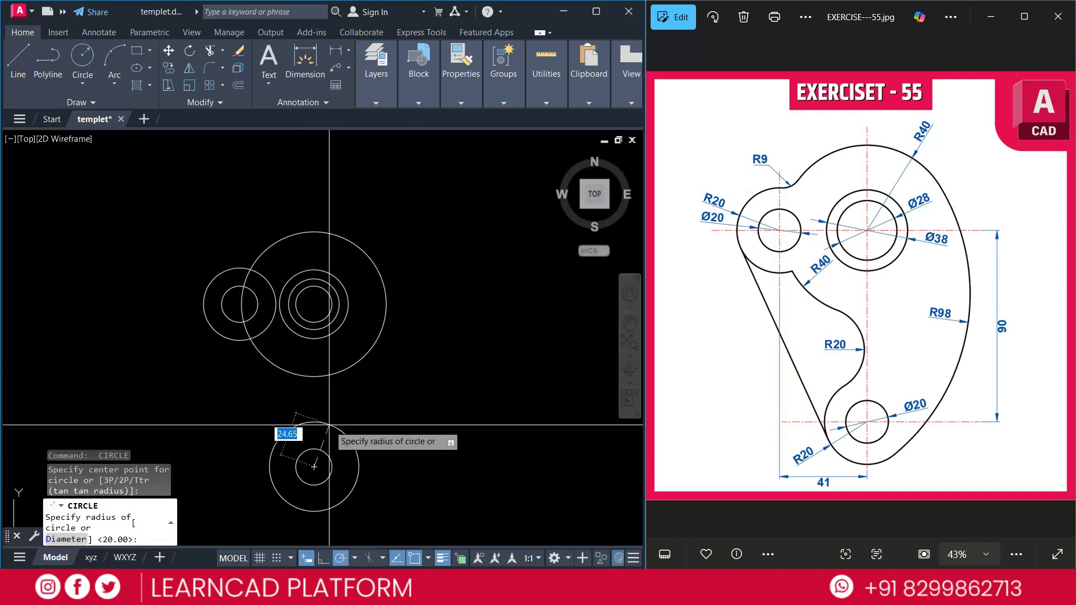
pyautogui.write('20')
pyautogui.press('Return')
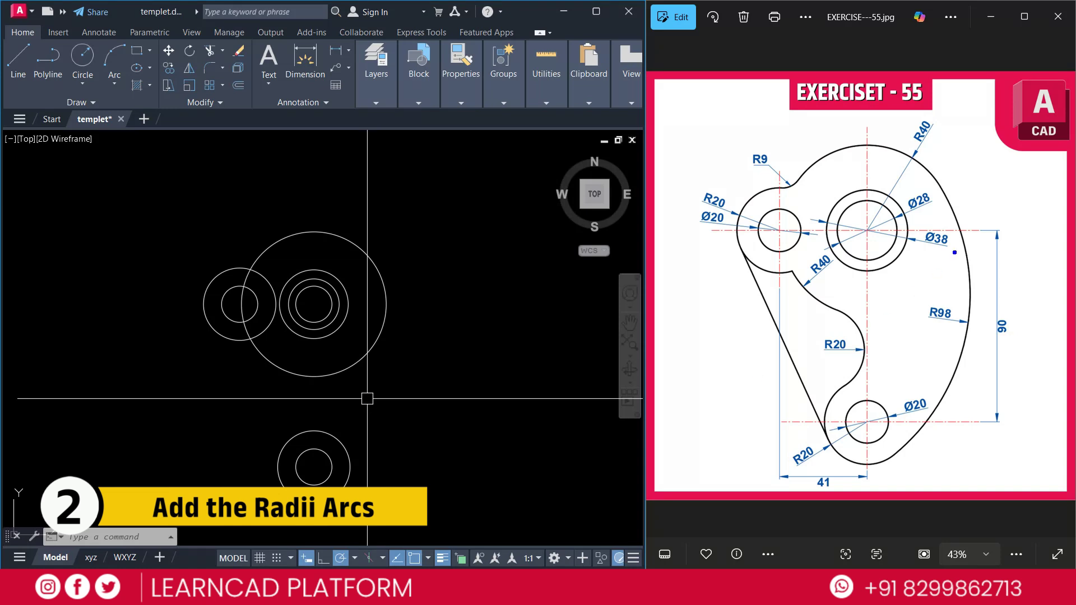
# Step: Draw a TTR circle of radius 98 touching the R40 boss and lower R20 circle
pyautogui.moveTo(946, 195); pyautogui.dragTo(964, 283)
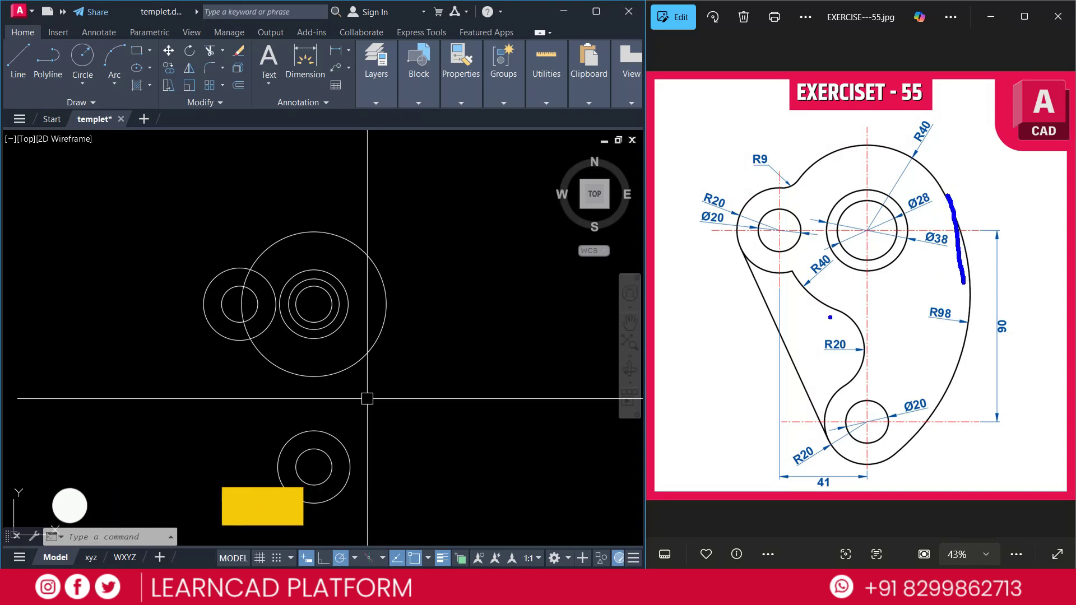
pyautogui.moveTo(834, 313); pyautogui.dragTo(855, 342)
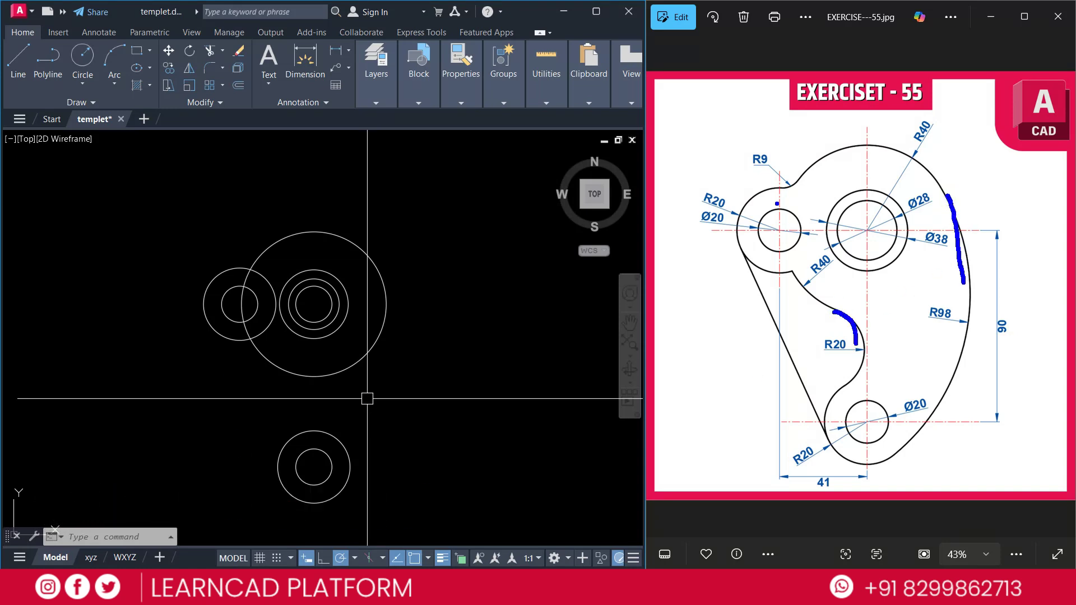
pyautogui.press('Escape')
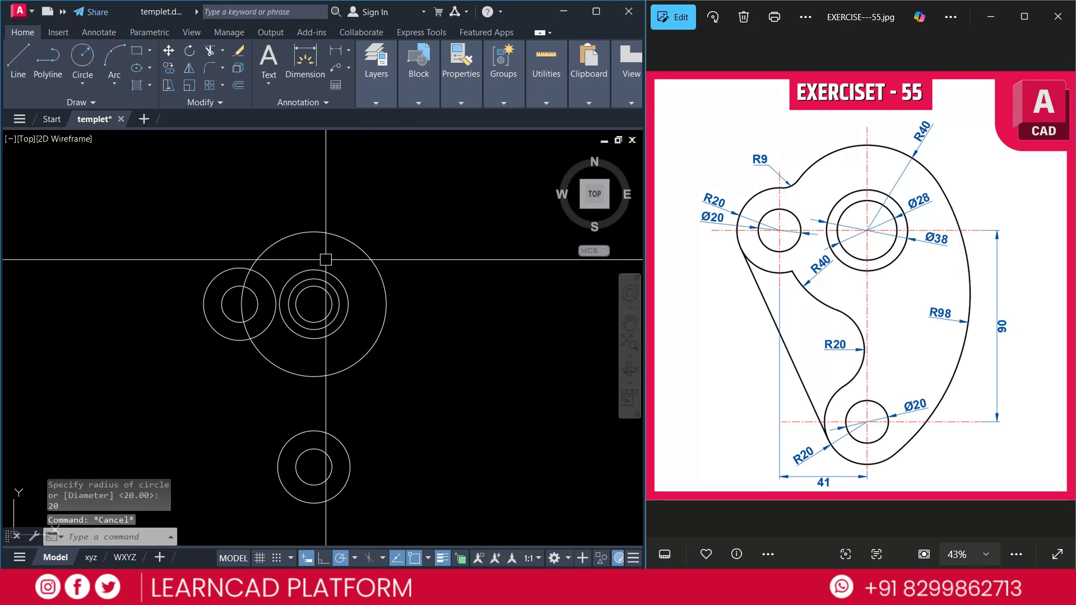
pyautogui.press('Escape')
pyautogui.press('Escape')
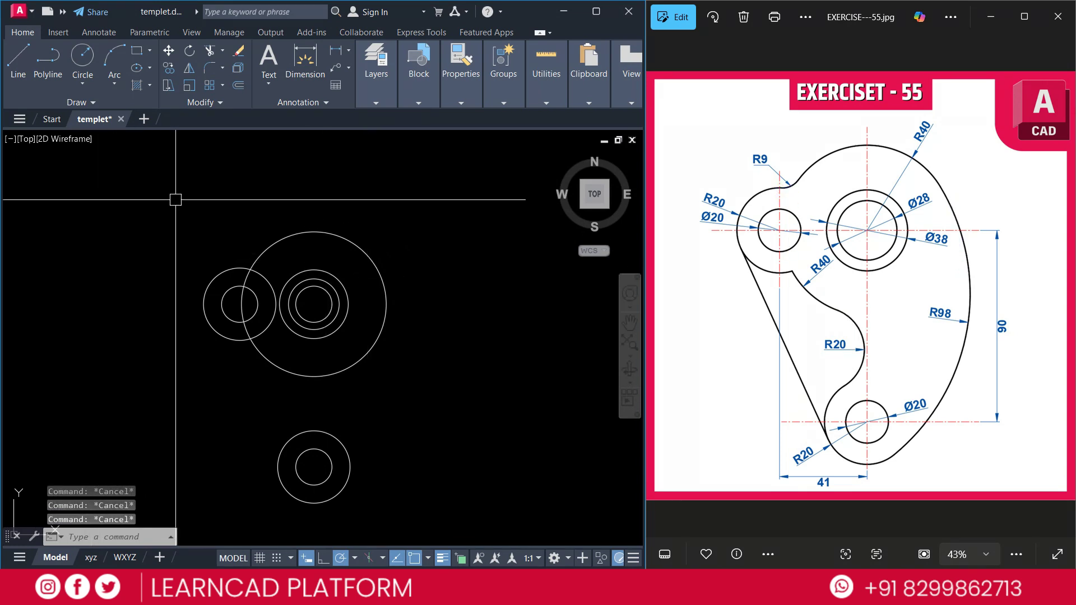
pyautogui.write('c')
pyautogui.press('Return')
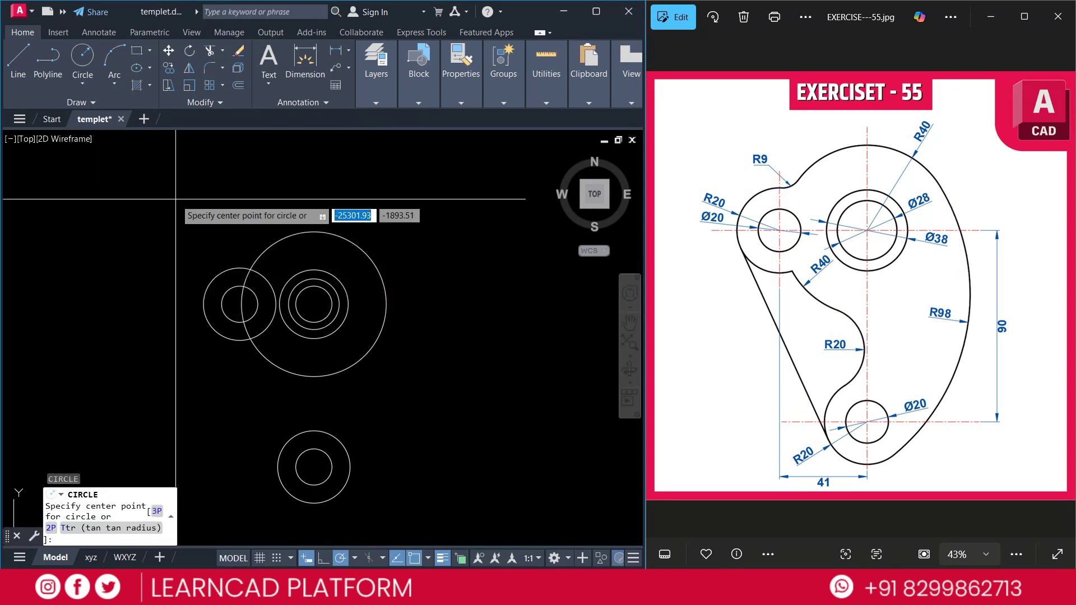
pyautogui.write('TTR')
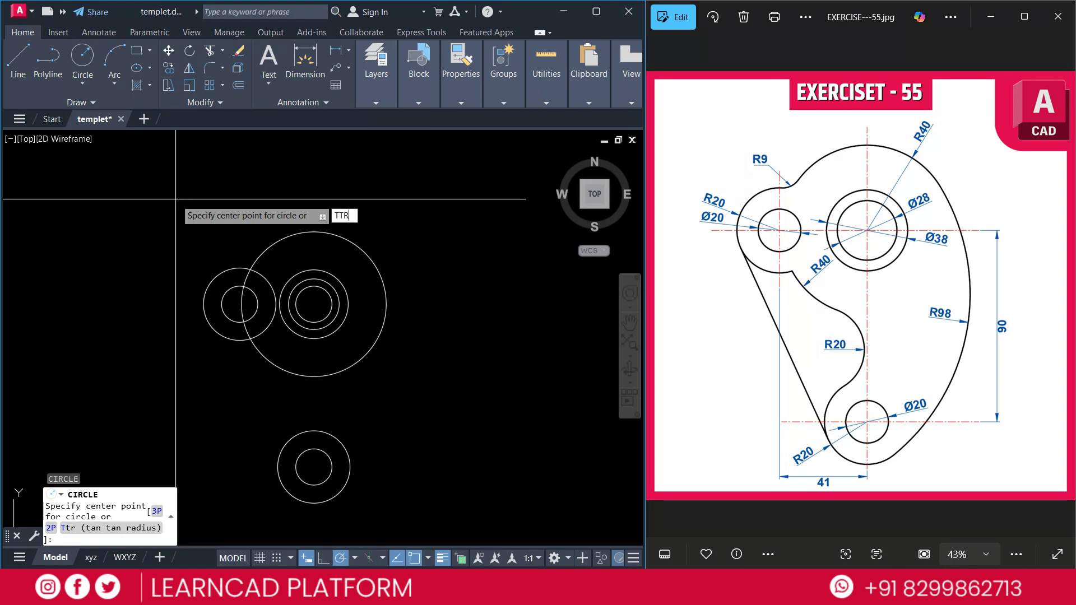
pyautogui.press('Return')
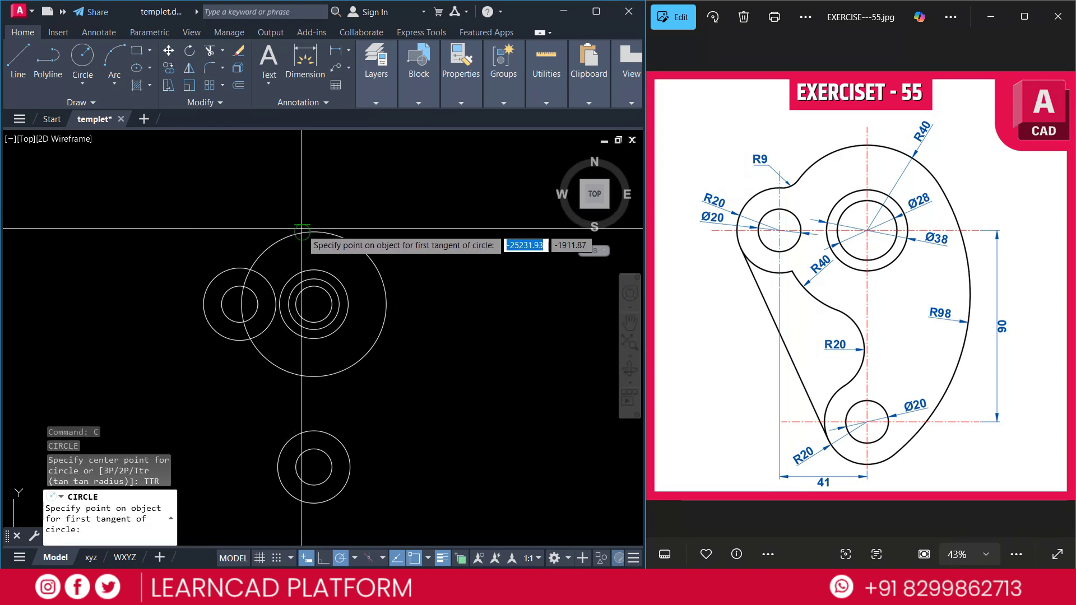
pyautogui.click(302, 229)
pyautogui.click(350, 469)
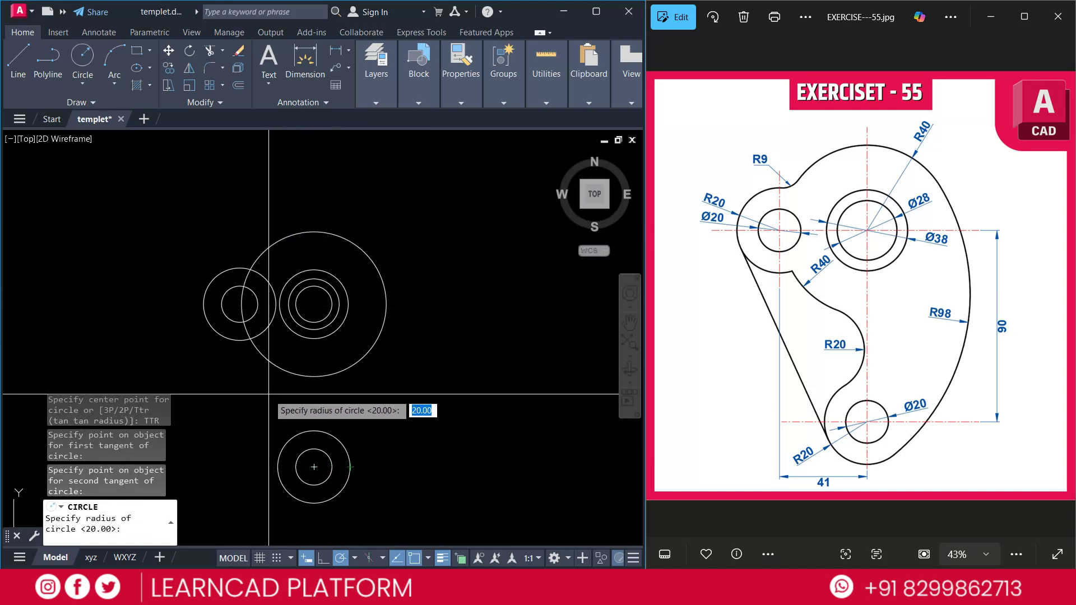
pyautogui.write('98')
pyautogui.press('Return')
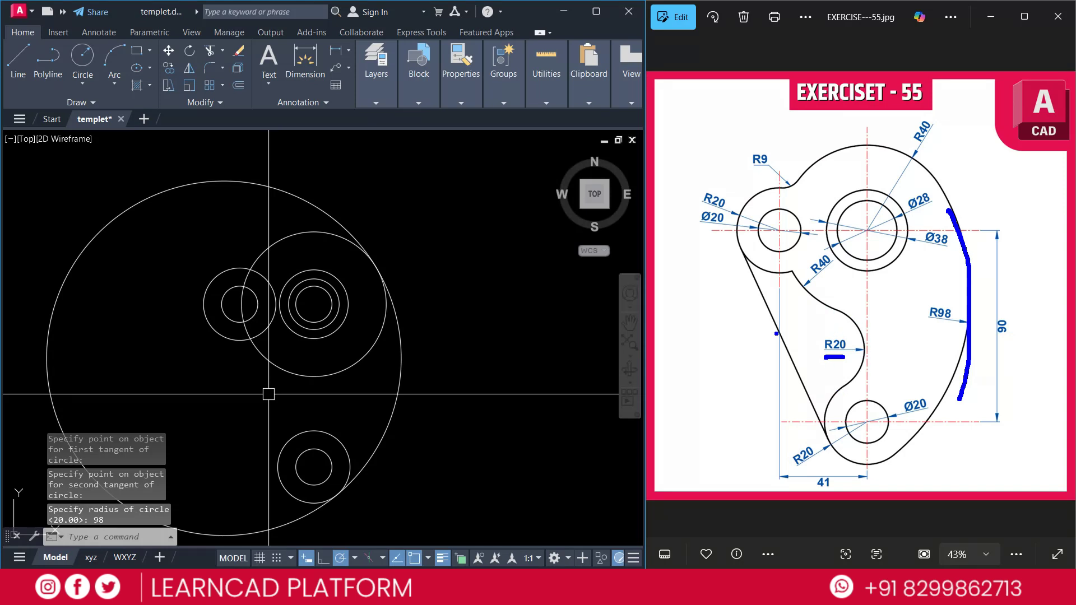
# Step: Fillet the R40 and lower R20 circles with an R20 arc, No trim
pyautogui.press('Escape')
pyautogui.press('Escape')
pyautogui.press('Escape')
pyautogui.write('f')
pyautogui.press('Return')
pyautogui.press('Return')
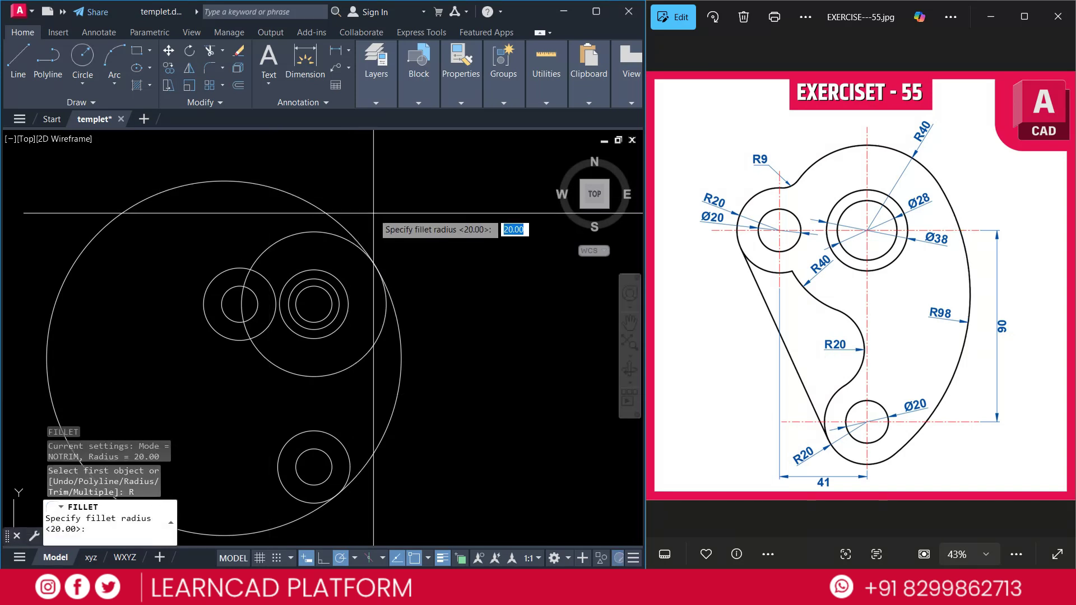
pyautogui.write('20')
pyautogui.press('Return')
pyautogui.write('T')
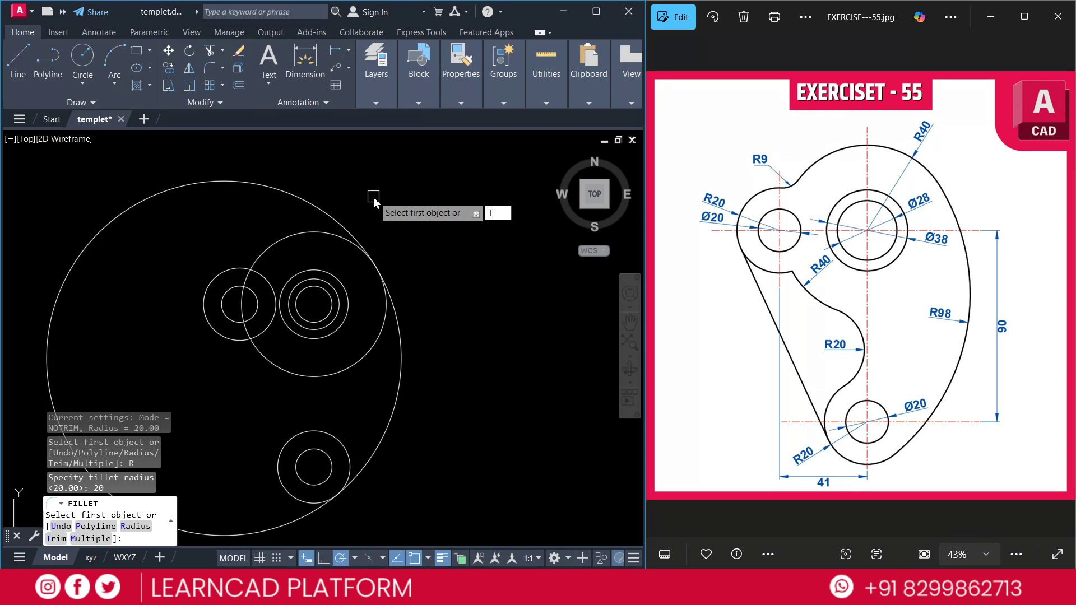
pyautogui.press('Return')
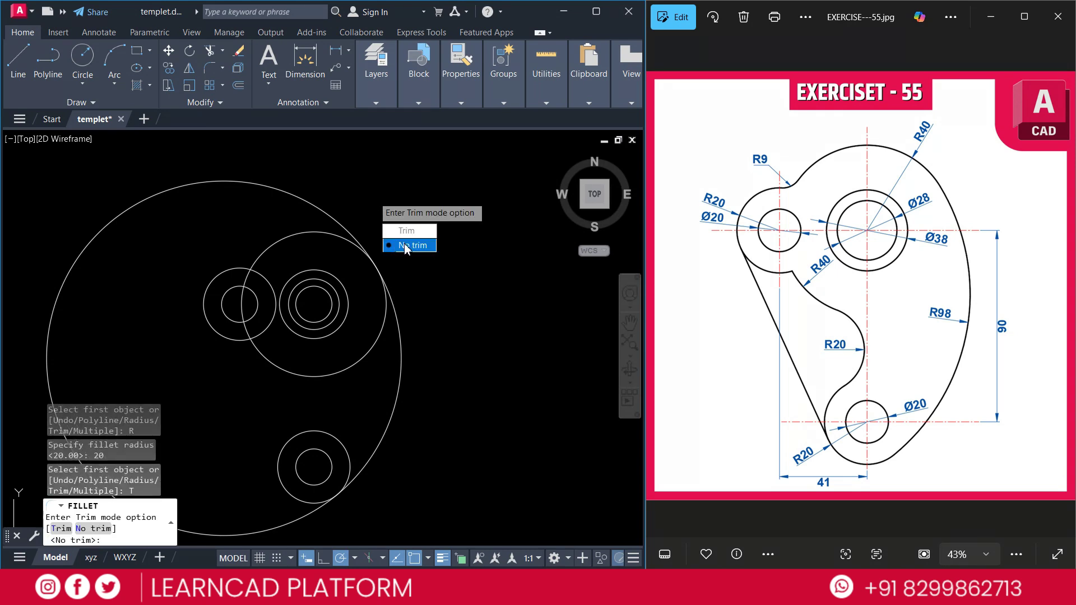
pyautogui.click(408, 246)
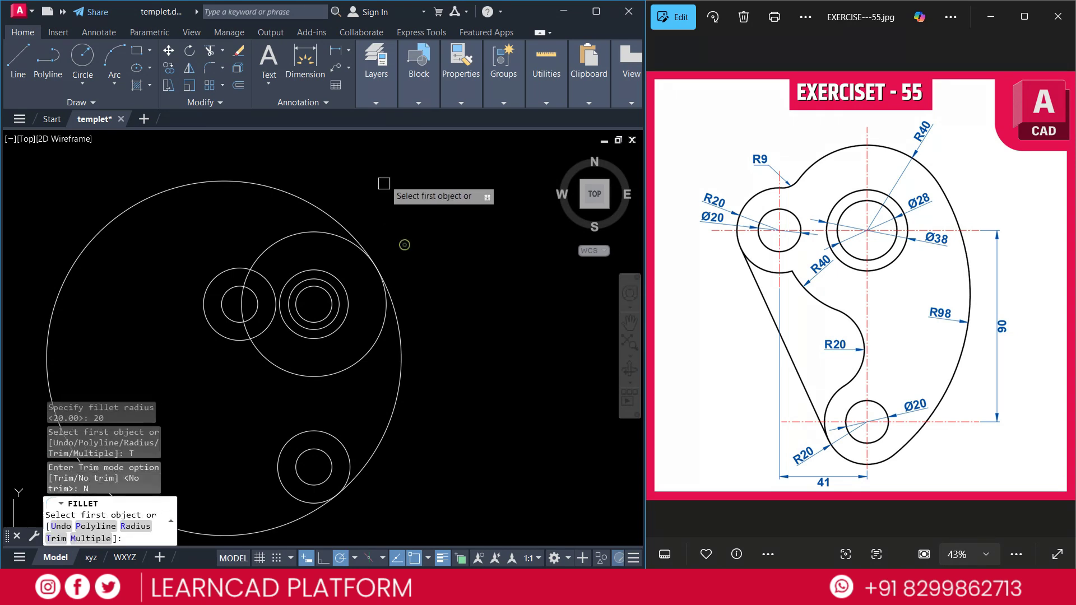
pyautogui.click(267, 354)
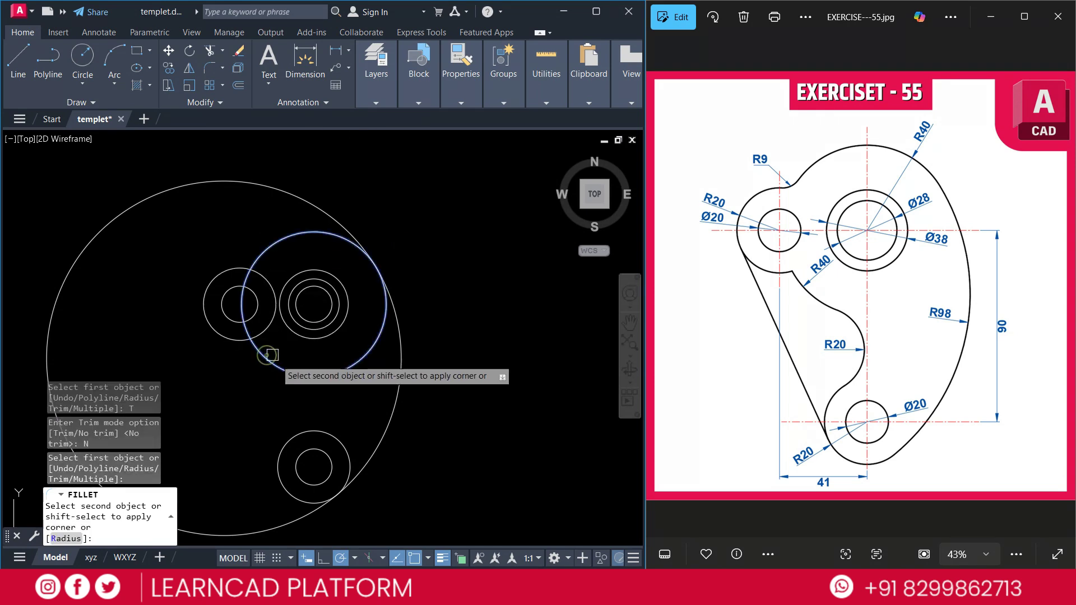
pyautogui.click(290, 438)
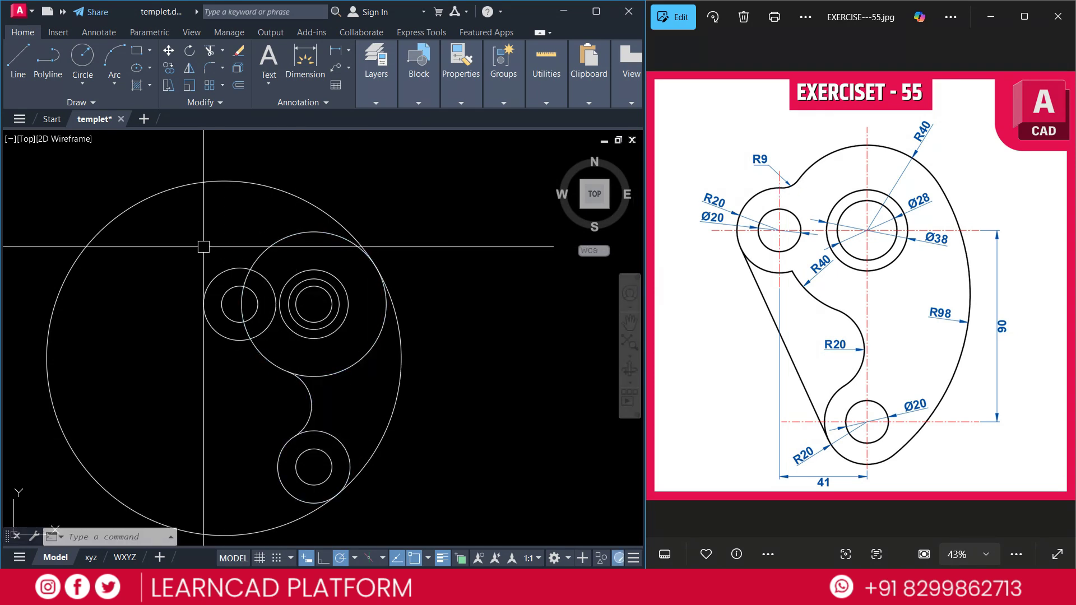
pyautogui.write('f')
# Step: Start an R9 fillet and pick the left circle as its first curve
pyautogui.press('Return')
pyautogui.write('r')
pyautogui.press('Return')
pyautogui.write('9')
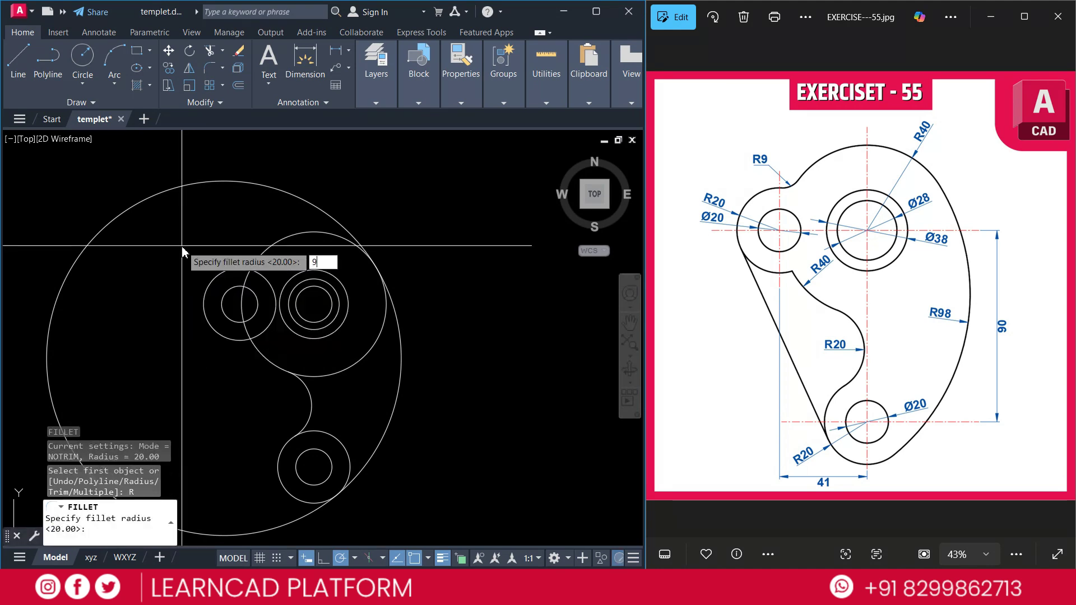
pyautogui.press('Return')
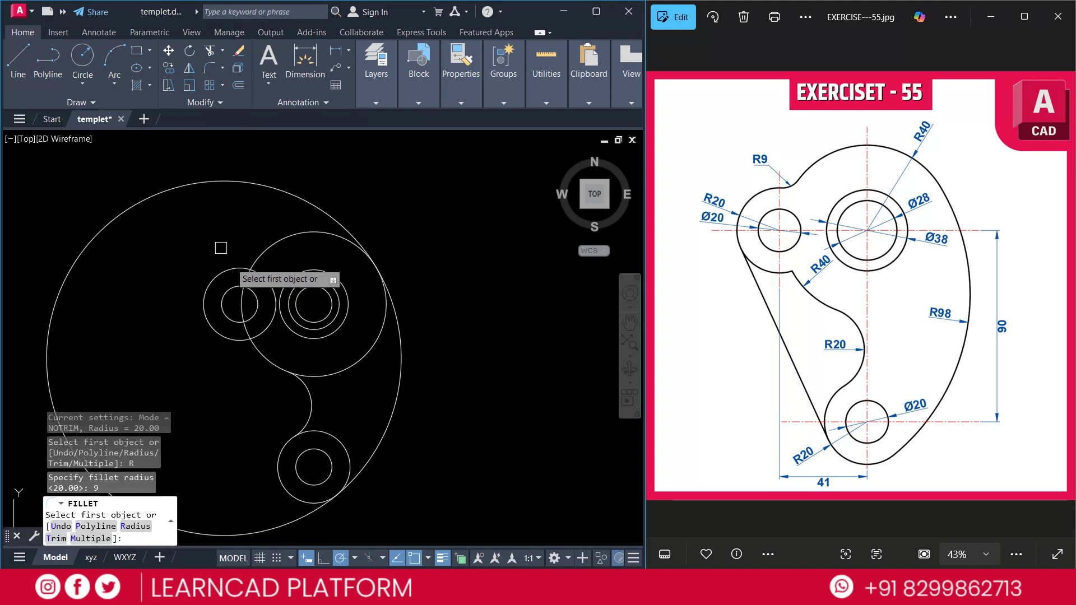
pyautogui.click(232, 270)
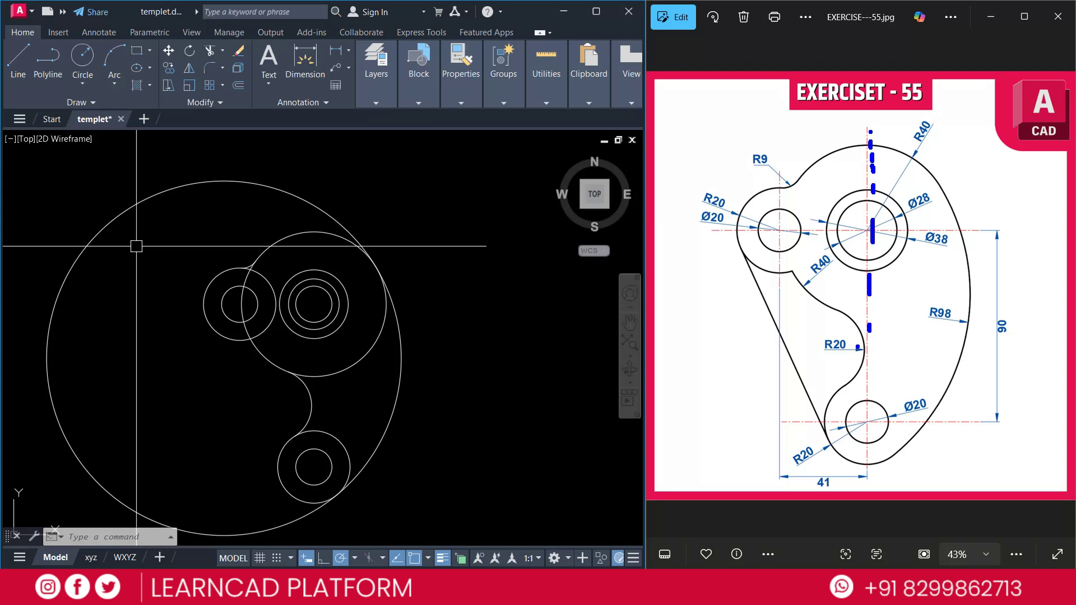
pyautogui.press('Escape')
pyautogui.press('Escape')
pyautogui.press('Escape')
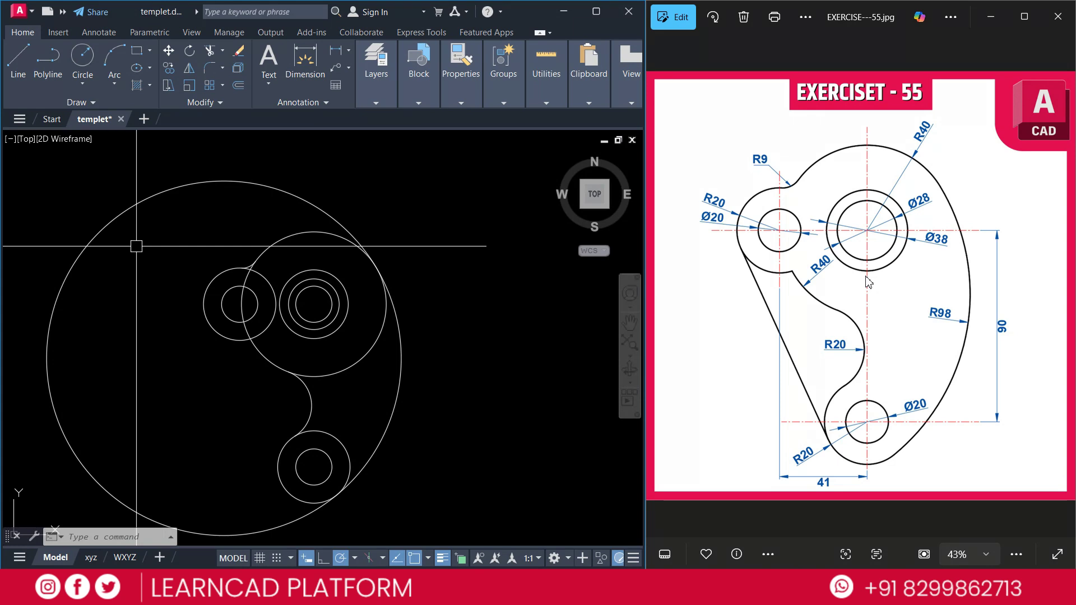
pyautogui.press('Escape')
pyautogui.press('Escape')
pyautogui.press('Escape')
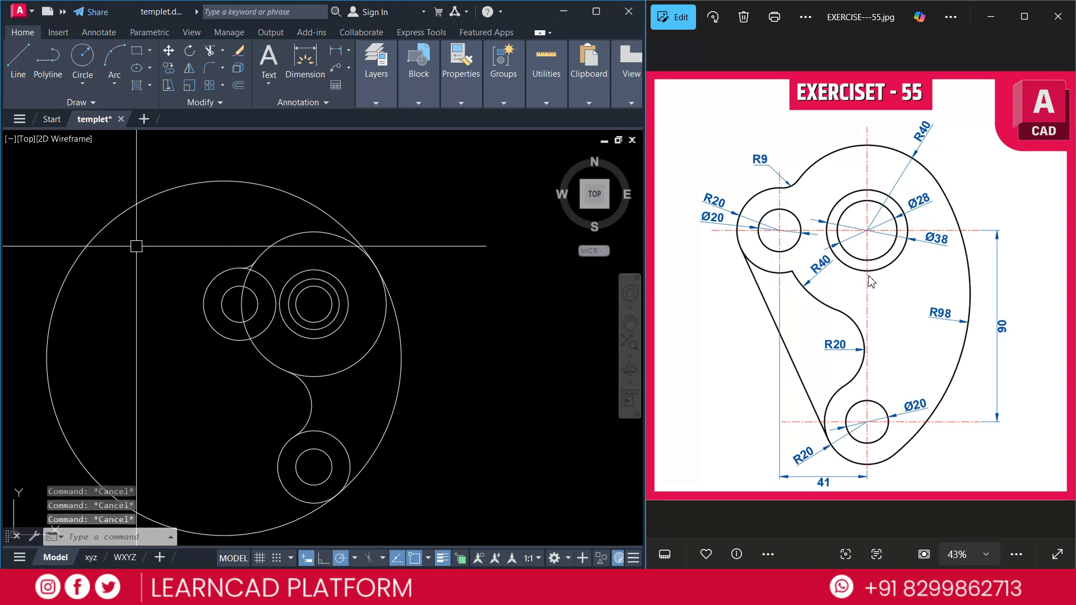
pyautogui.write('l')
pyautogui.press('Return')
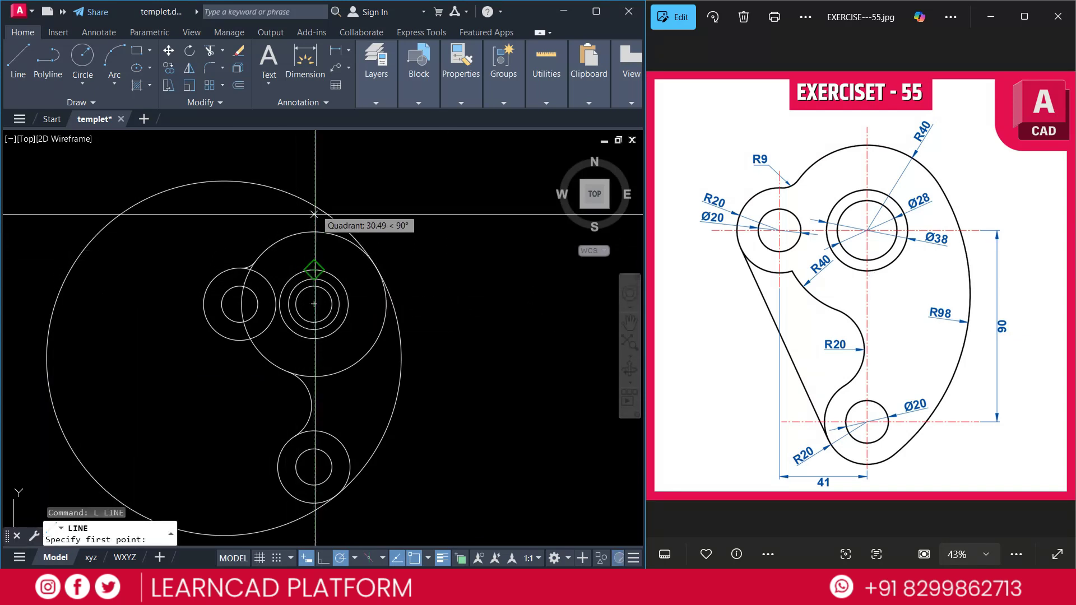
# Step: Draw a vertical line through the boss and a horizontal line through the lower hole
pyautogui.click(314, 181)
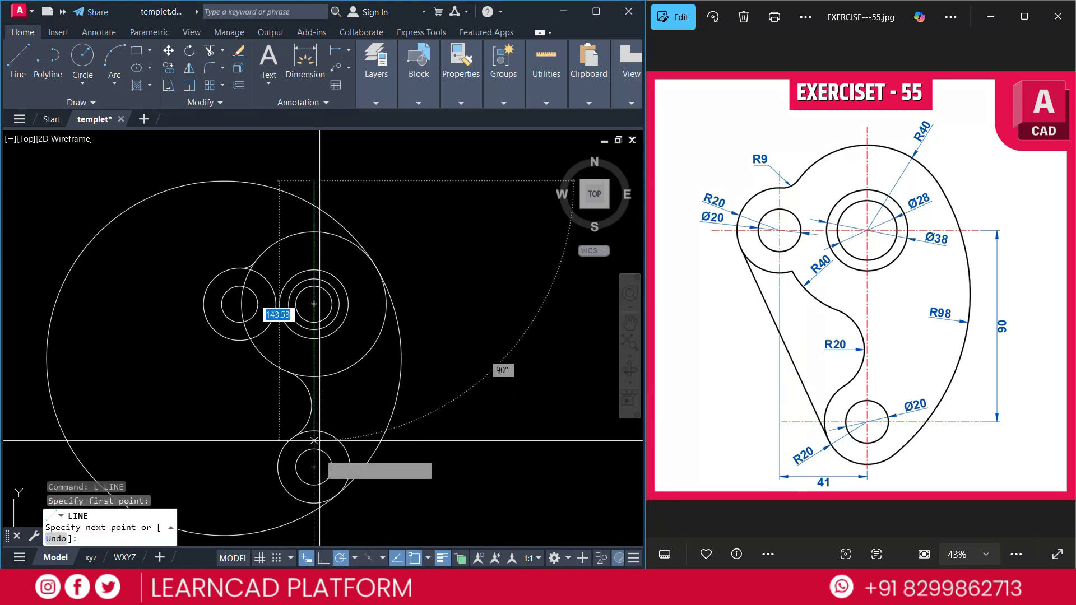
pyautogui.click(316, 532)
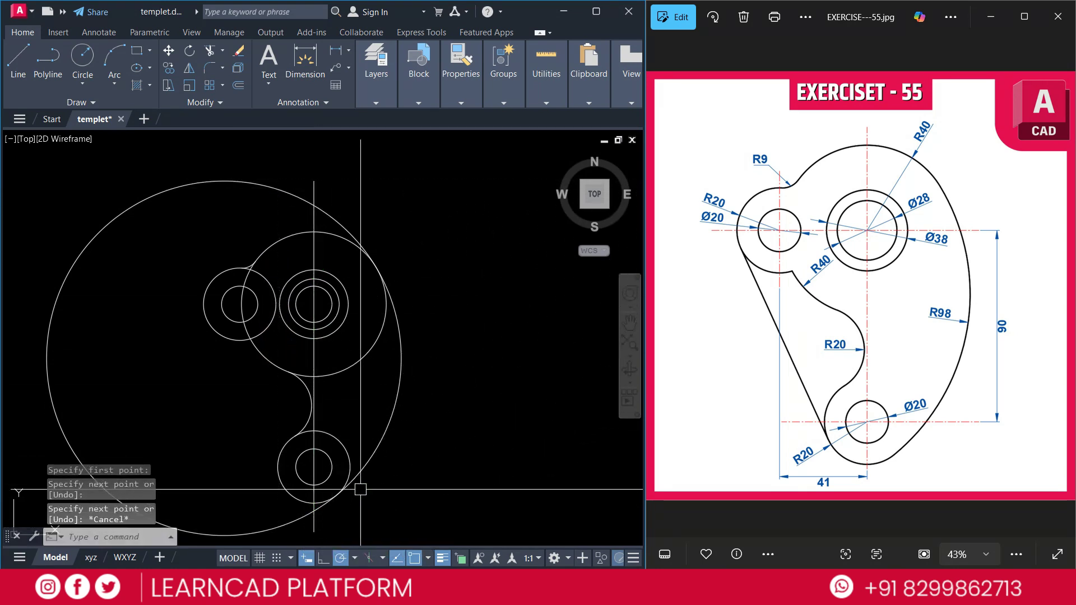
pyautogui.press('Return')
pyautogui.press('Return')
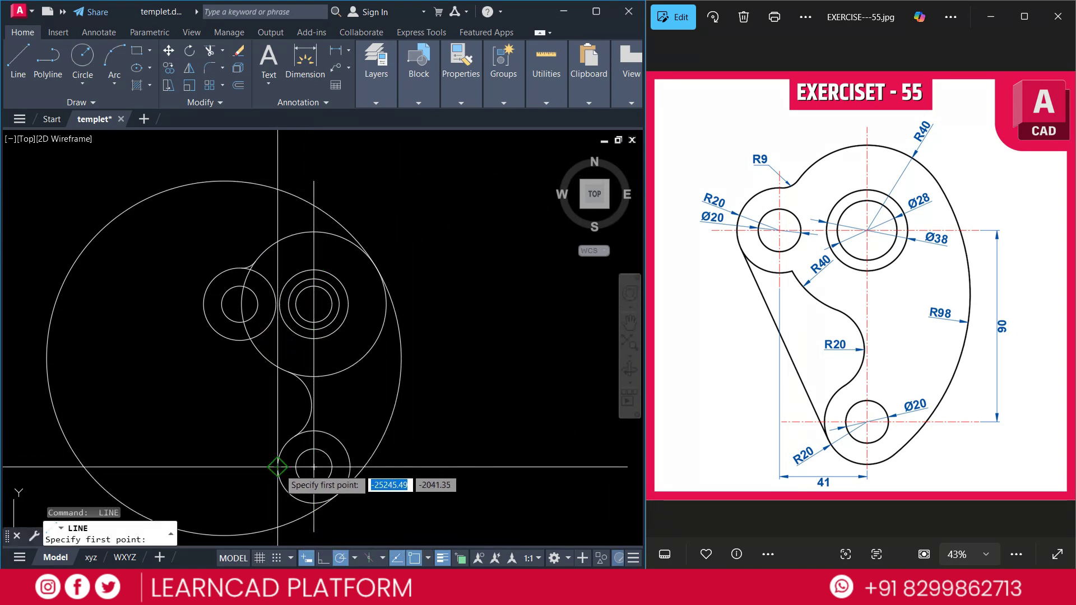
pyautogui.click(278, 468)
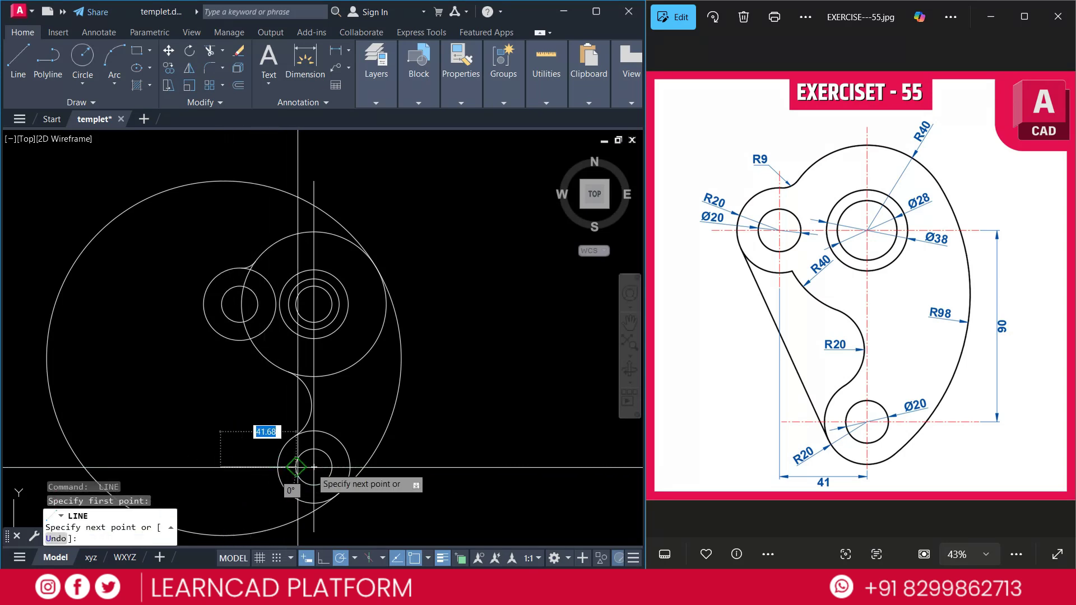
pyautogui.click(417, 468)
pyautogui.press('Return')
pyautogui.press('Escape')
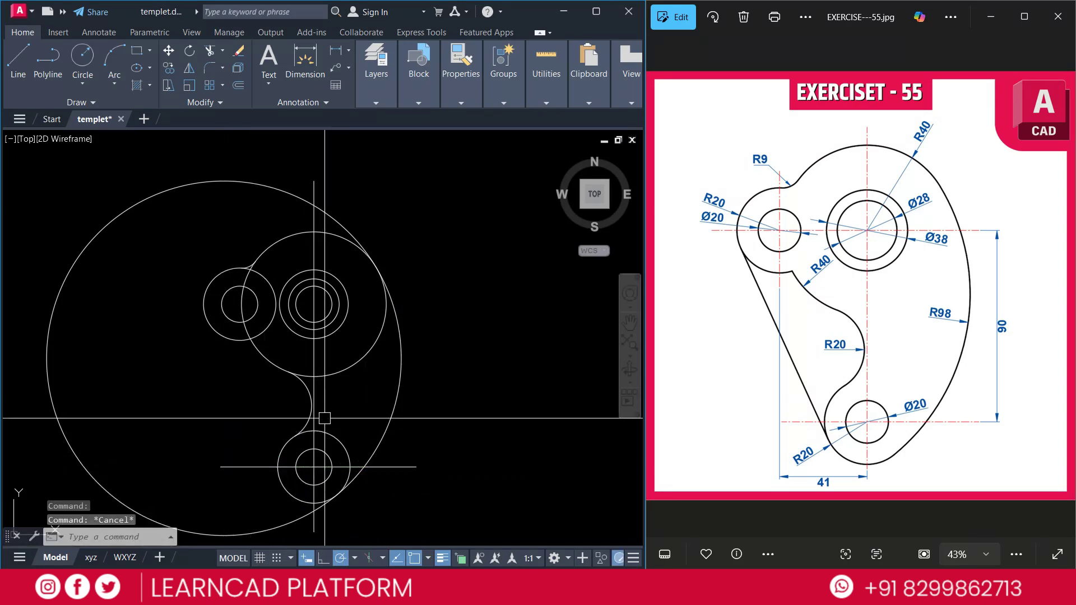
# Step: Make both lines red with the CENTER linetype
pyautogui.click(314, 352)
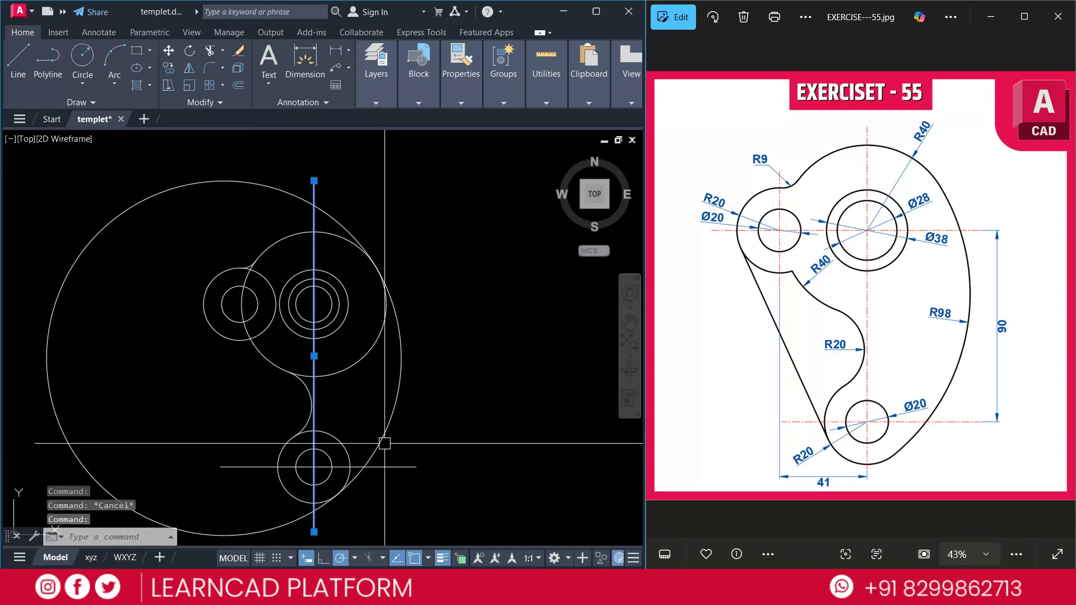
pyautogui.click(395, 468)
pyautogui.click(462, 84)
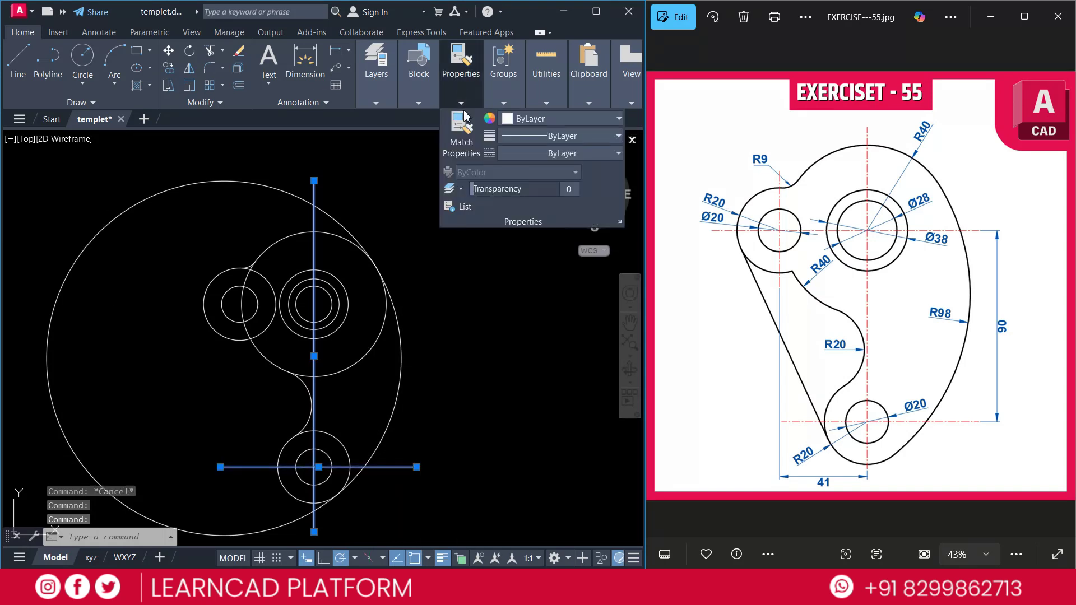
pyautogui.click(530, 121)
pyautogui.click(508, 253)
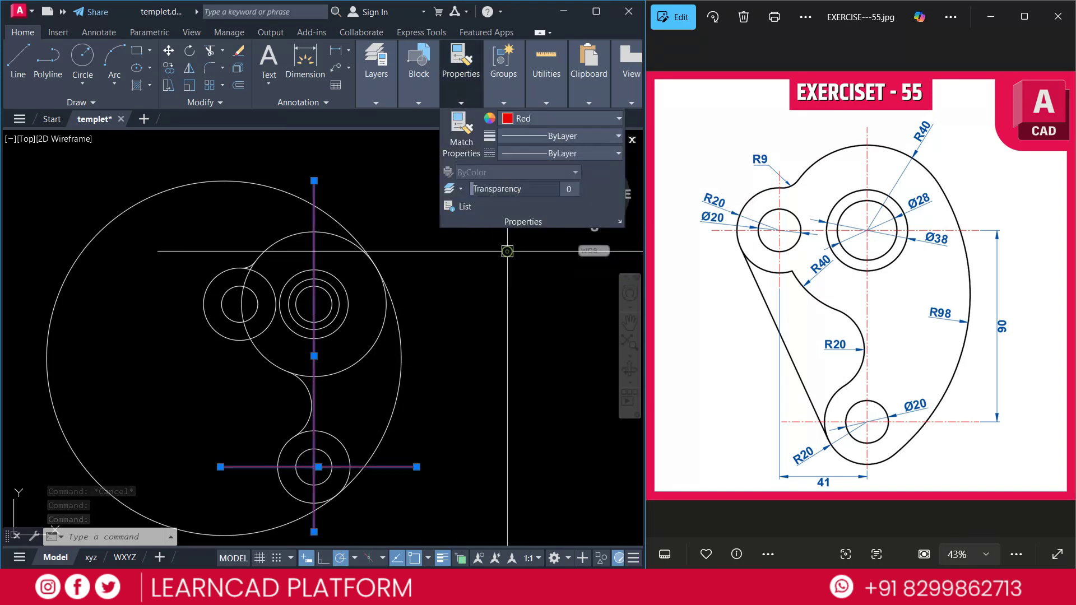
pyautogui.click(533, 153)
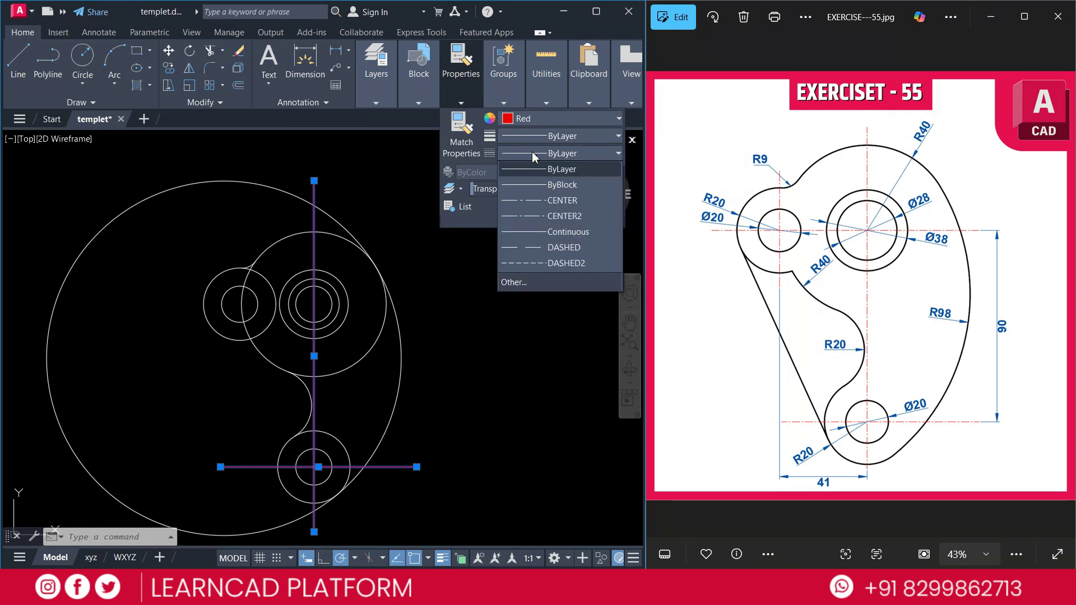
pyautogui.click(535, 205)
pyautogui.press('Escape')
pyautogui.press('Escape')
# Step: Copy the horizontal centre line 80 up through the upper holes
pyautogui.click(415, 465)
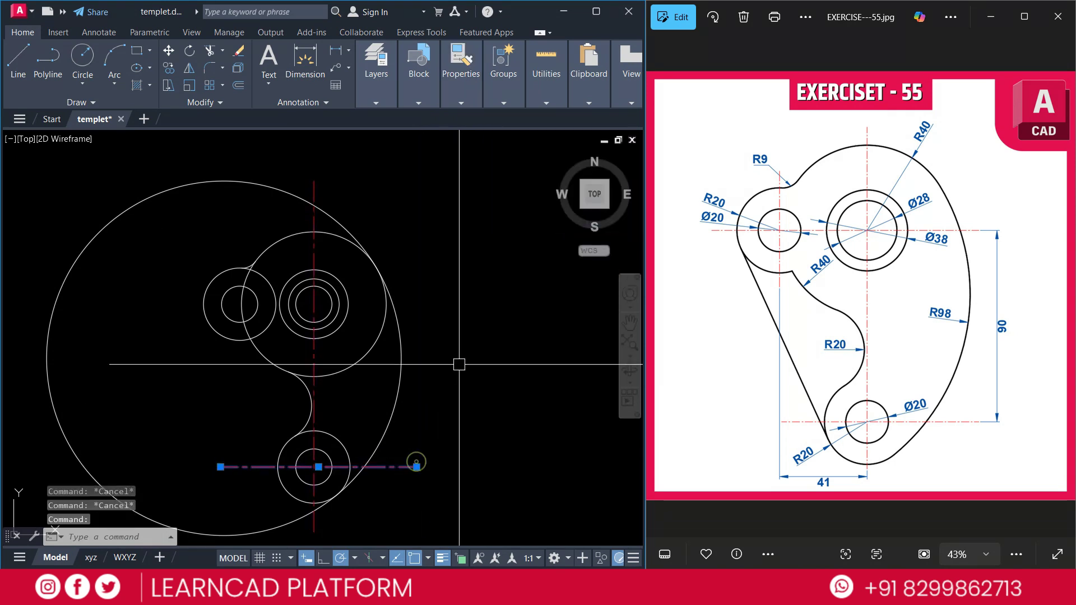
pyautogui.write('co')
pyautogui.press('Return')
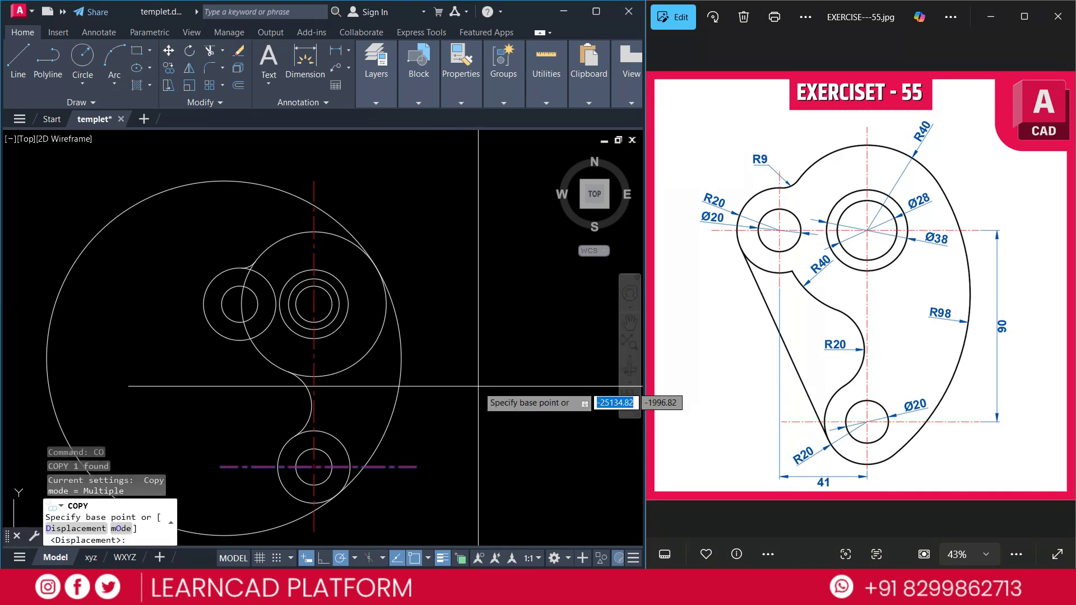
pyautogui.click(479, 387)
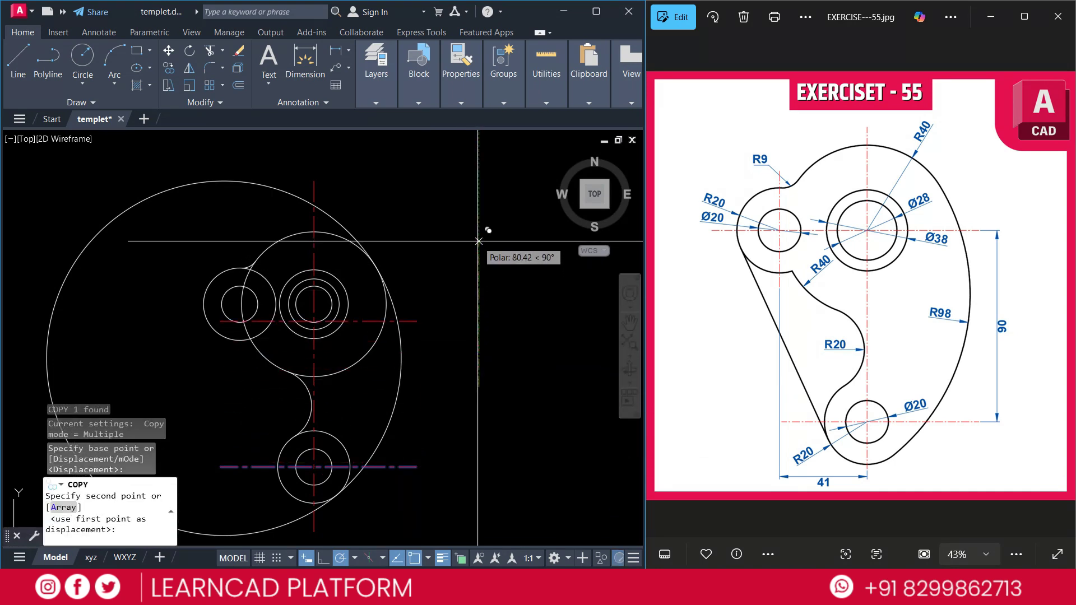
pyautogui.write('980')
pyautogui.press('Return')
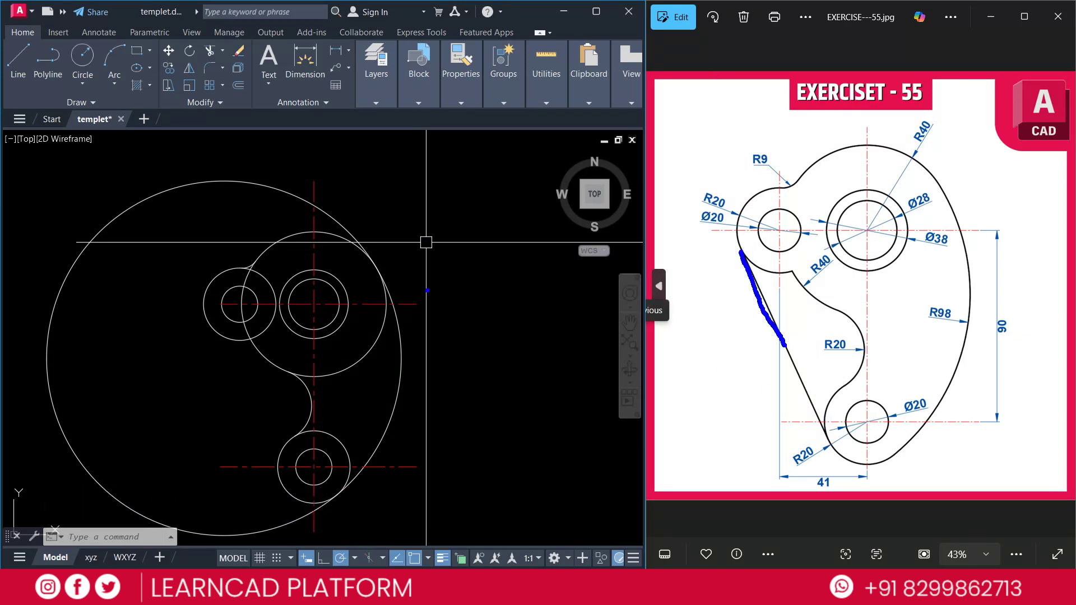
# Step: Draw a line with Tangent snaps from the left upper R20 circle to the lower circle
pyautogui.press('Escape')
pyautogui.press('Escape')
pyautogui.press('Escape')
pyautogui.write('L')
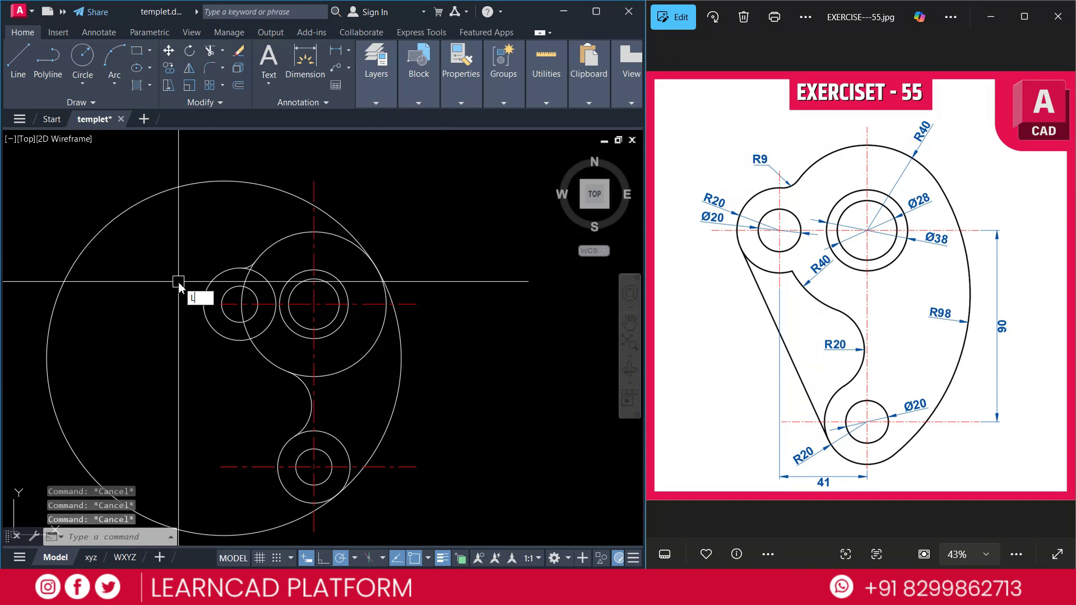
pyautogui.press('Return')
pyautogui.press('Escape')
pyautogui.press('Return')
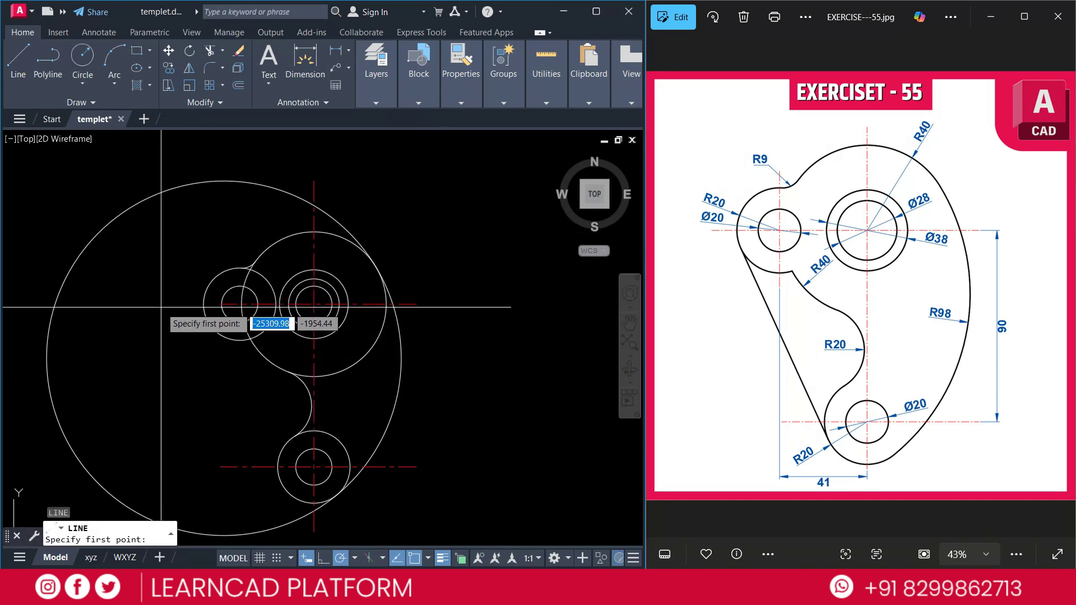
pyautogui.keyDown('shift'); pyautogui.rightClick(161, 306); pyautogui.keyUp('shift')
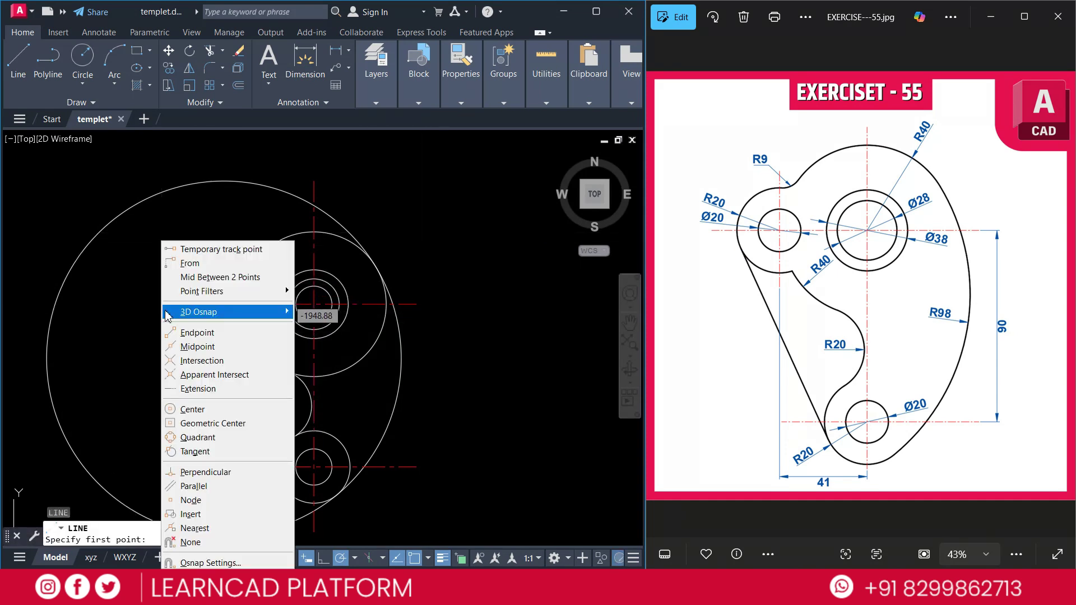
pyautogui.click(183, 455)
pyautogui.click(207, 322)
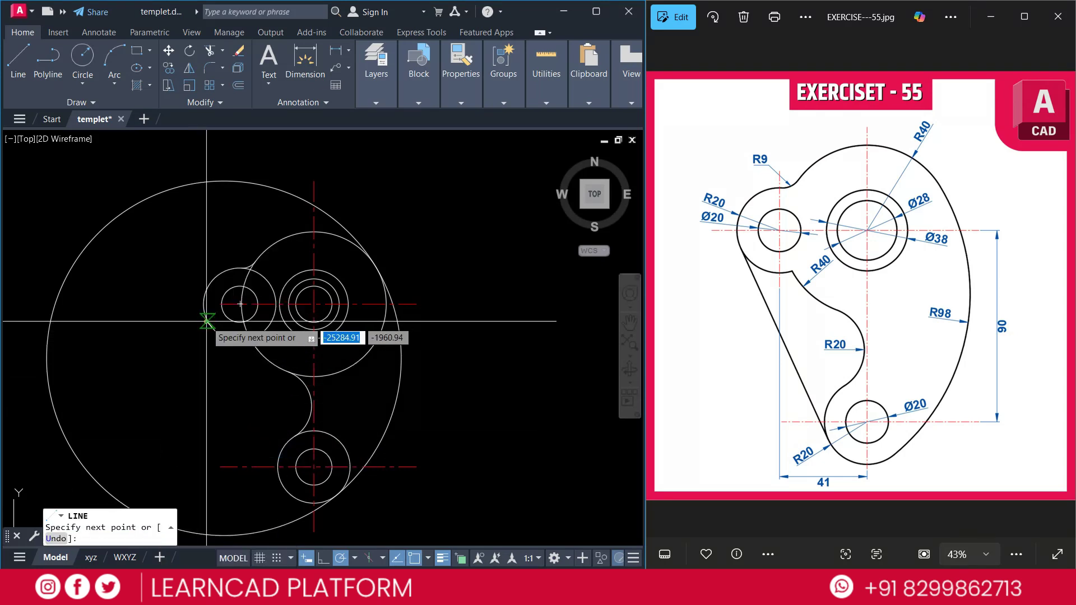
pyautogui.keyDown('shift'); pyautogui.rightClick(186, 391); pyautogui.keyUp('shift')
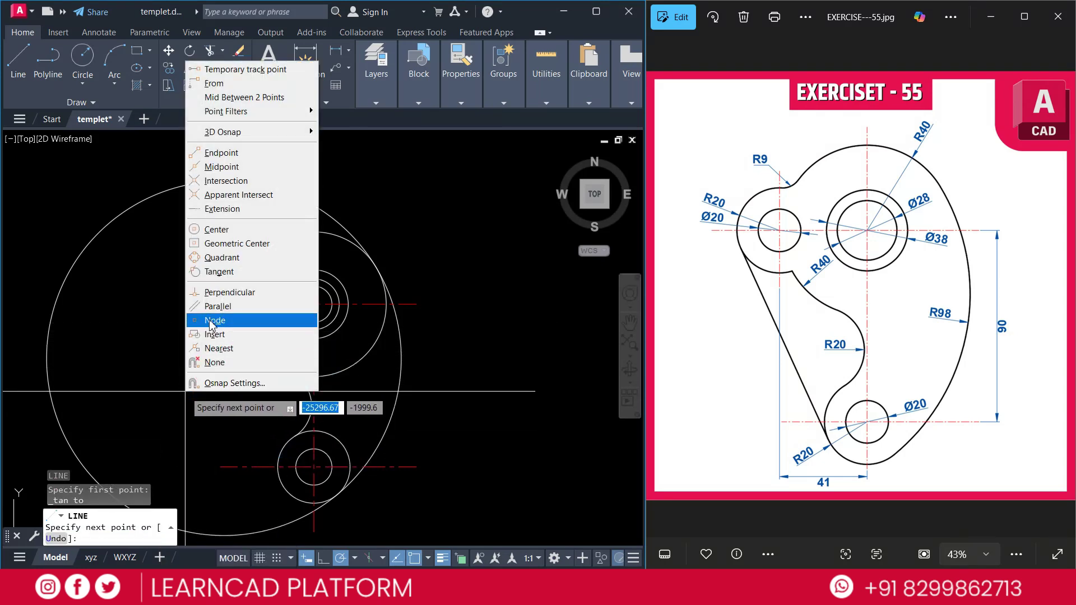
pyautogui.click(211, 272)
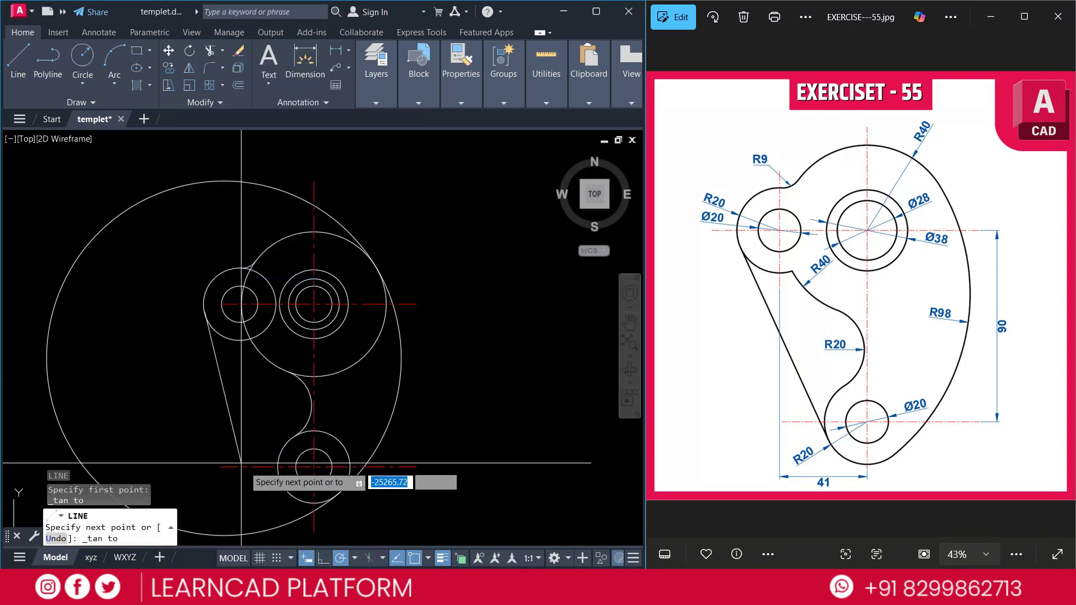
pyautogui.click(278, 461)
pyautogui.press('Escape')
pyautogui.press('Escape')
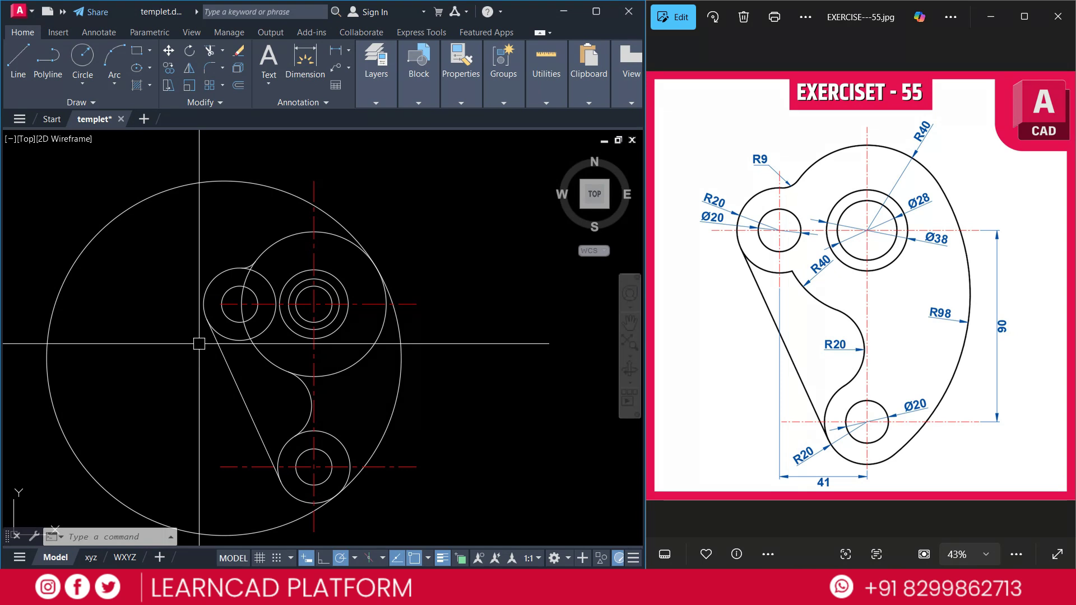
pyautogui.write('tr')
# Step: Trim the large circle's upper- and lower-right arcs and the left R20 circle's inner arc
pyautogui.press('Return')
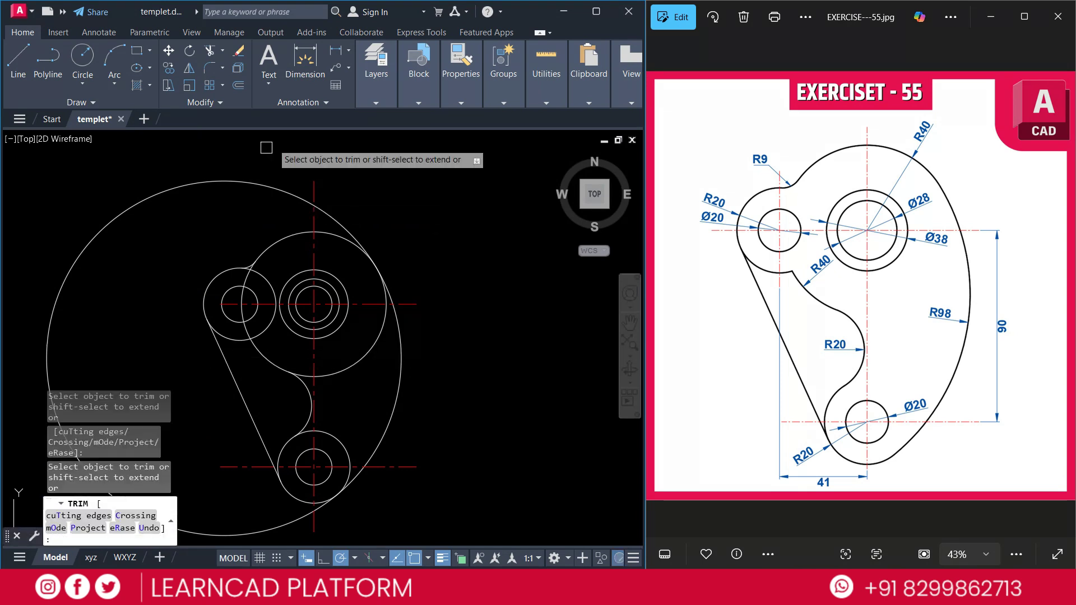
pyautogui.click(340, 223)
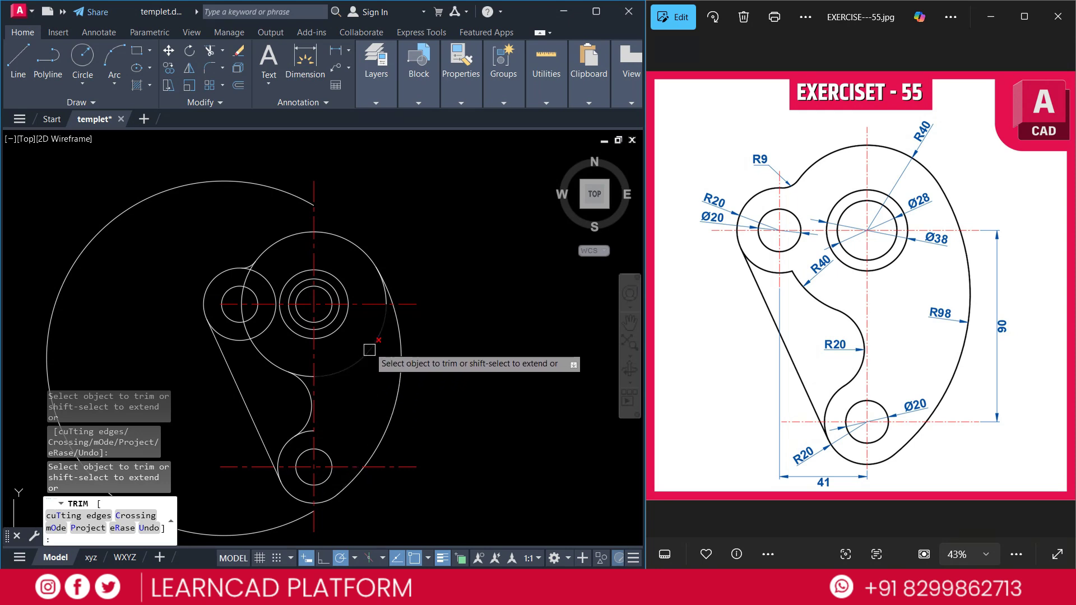
pyautogui.click(369, 347)
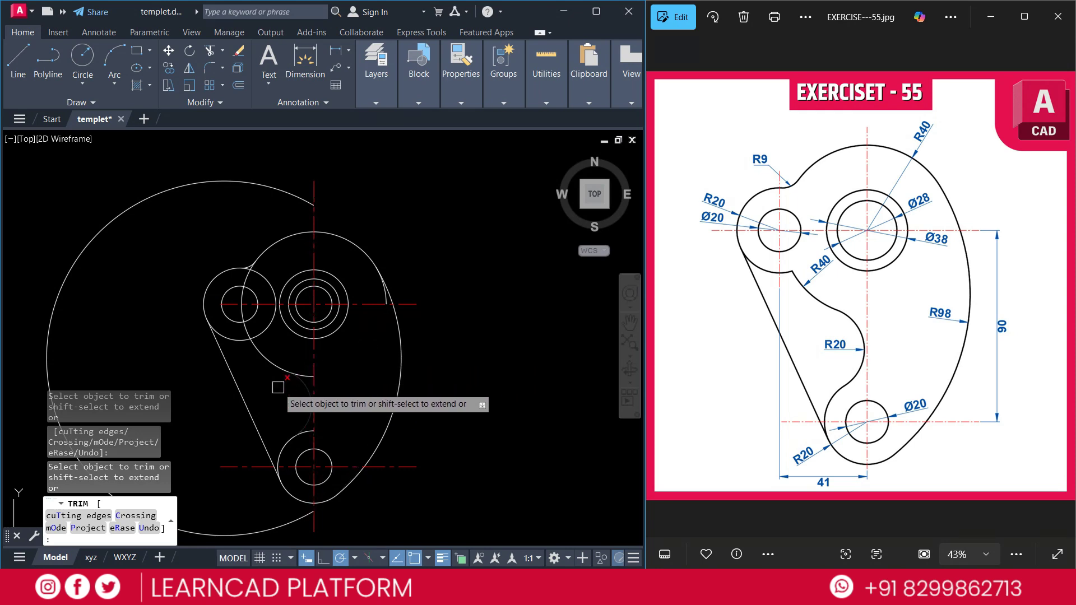
pyautogui.scroll(5, 278, 387)
pyautogui.scroll(-3, 324, 343)
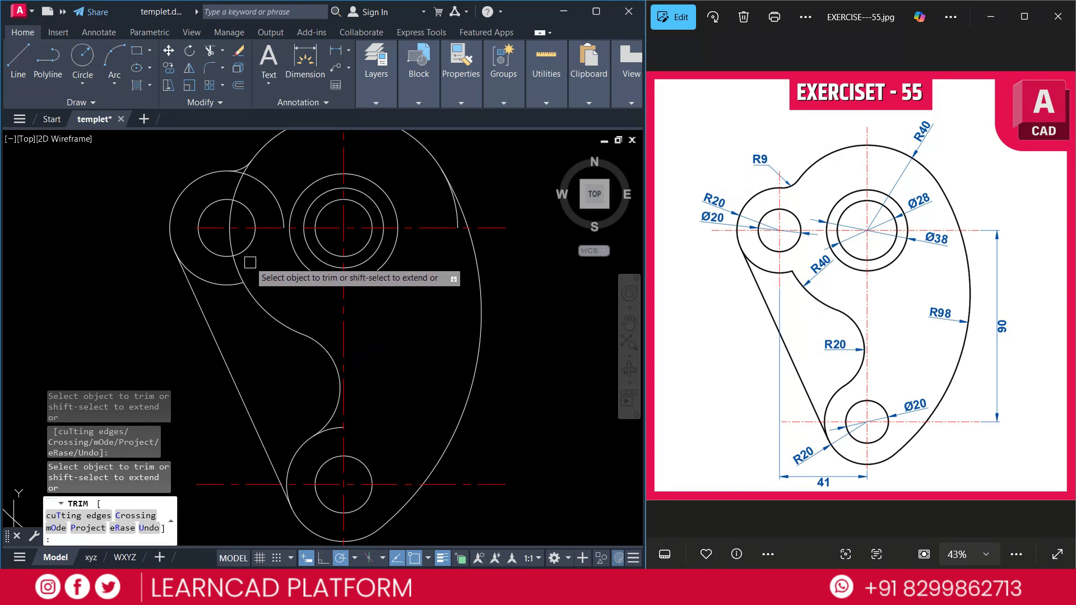
pyautogui.click(245, 181)
pyautogui.press('Escape')
pyautogui.scroll(-2, 372, 355)
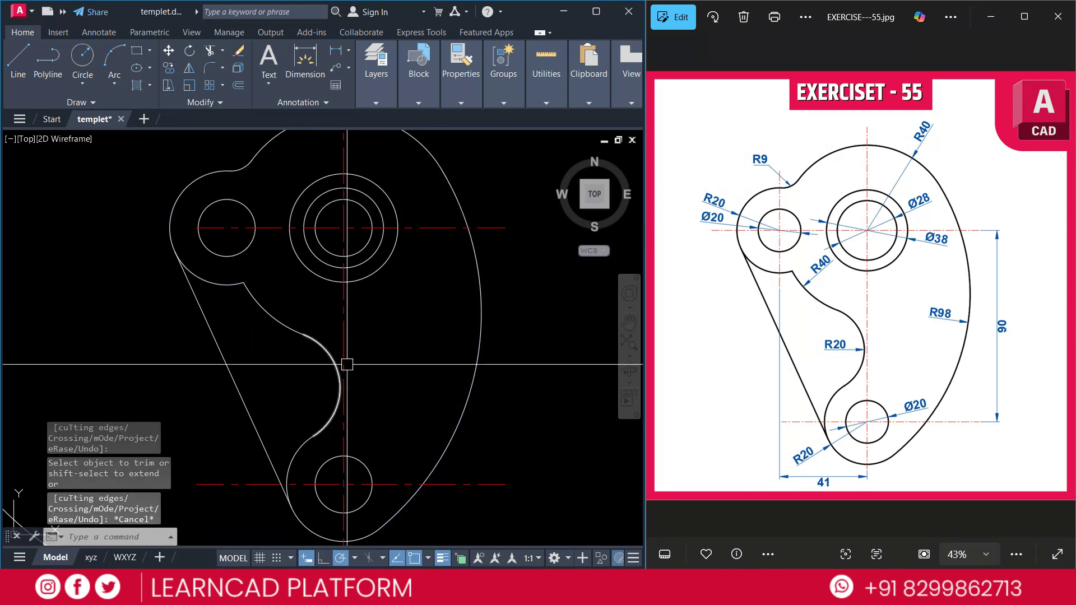
# Step: Set the lineweight of the whole profile to 0.30 mm
pyautogui.press('Escape')
pyautogui.press('Escape')
pyautogui.click(204, 170)
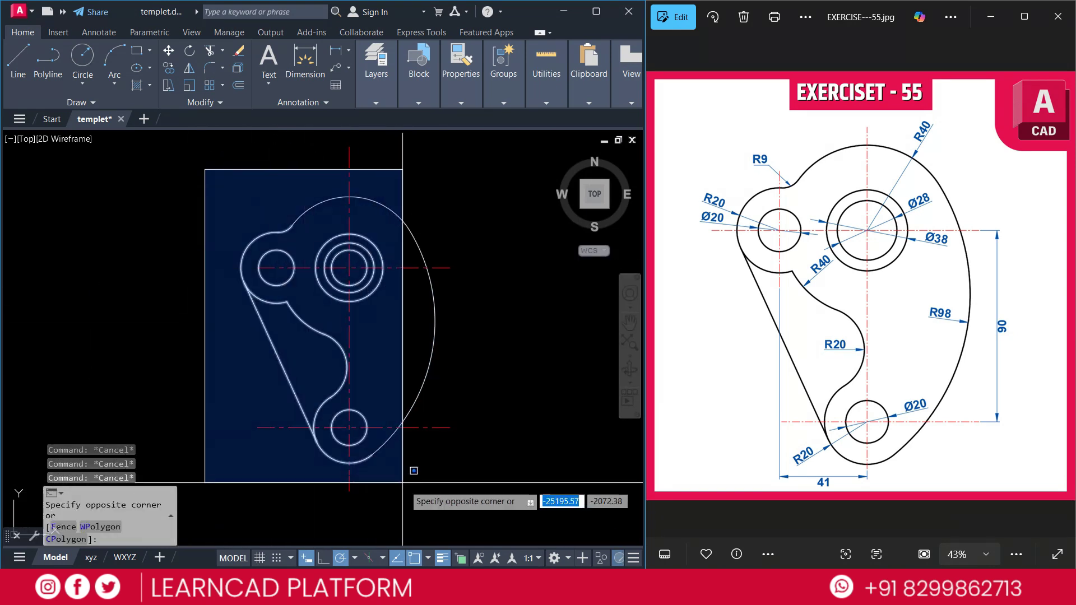
pyautogui.click(454, 520)
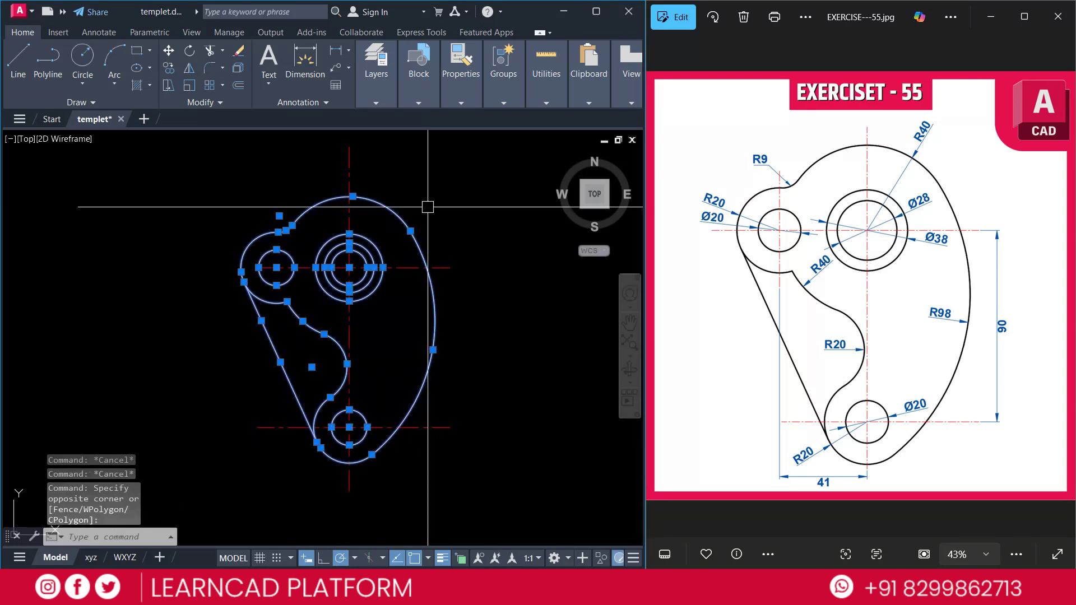
pyautogui.click(469, 82)
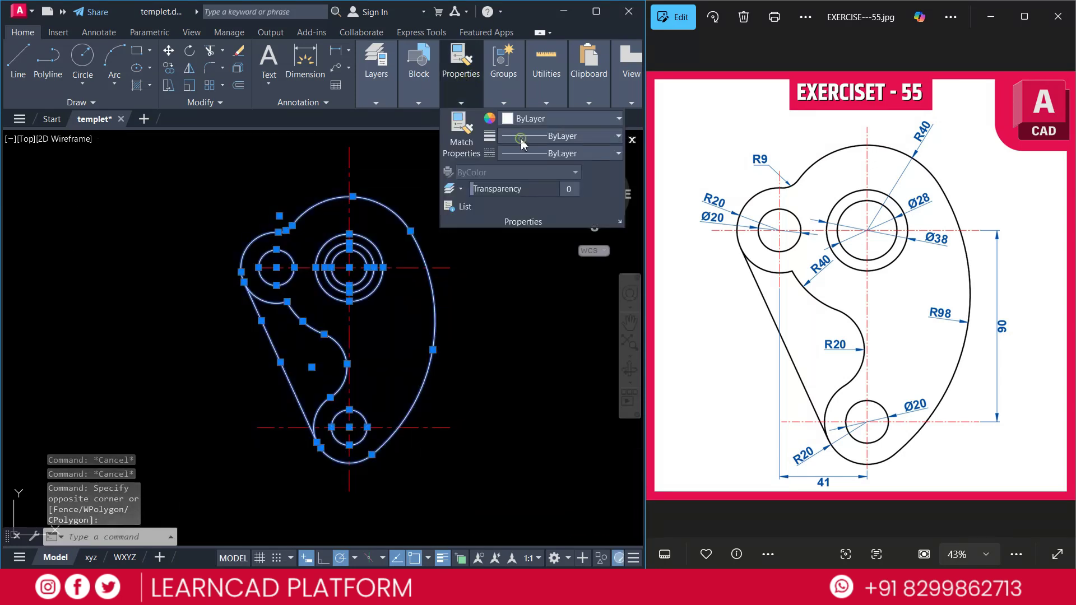
pyautogui.click(556, 136)
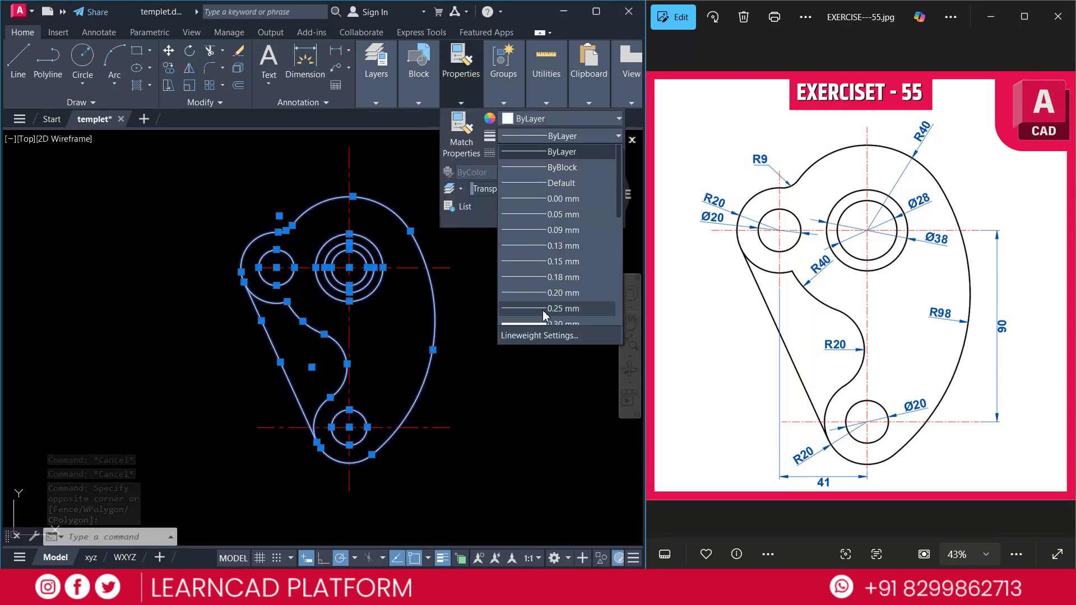
pyautogui.scroll(-2, 547, 295)
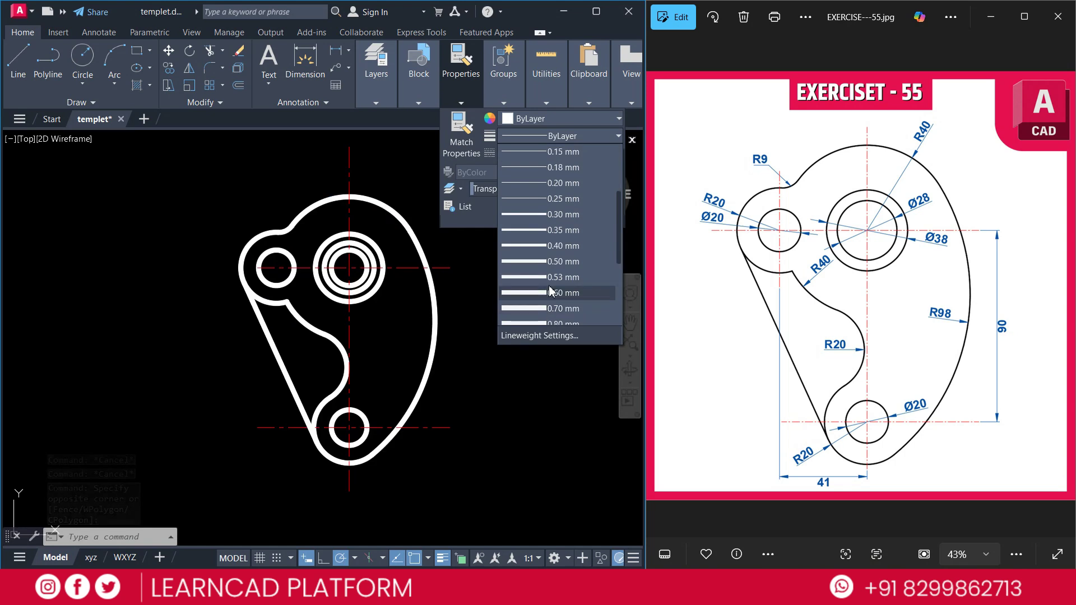
pyautogui.click(551, 220)
pyautogui.press('Escape')
pyautogui.press('Escape')
# Step: Grip-stretch the upper horizontal centre line's left end past the left hole
pyautogui.click(421, 268)
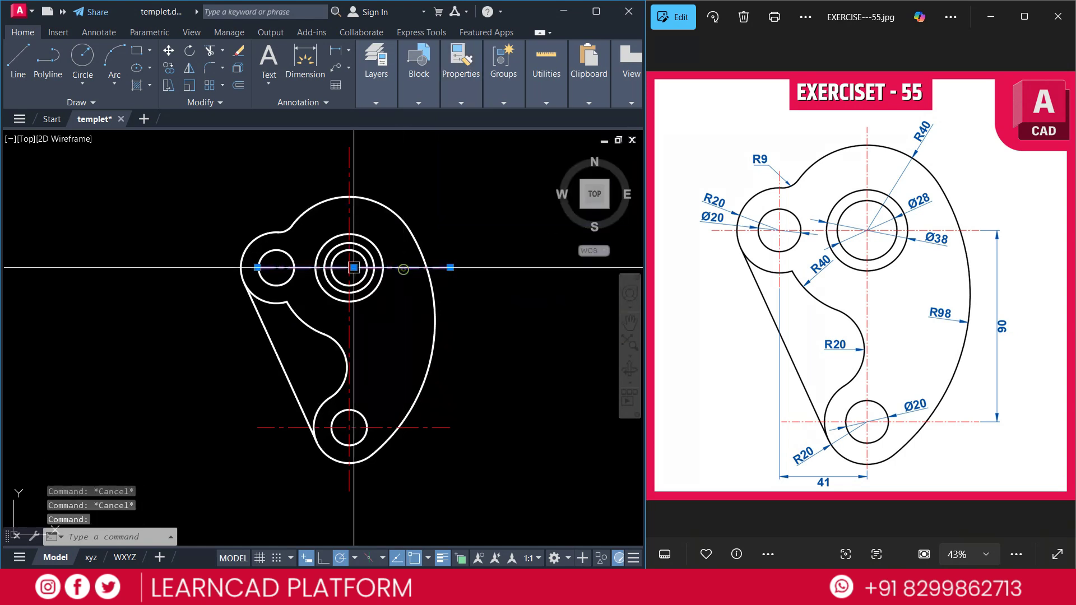
pyautogui.click(258, 267)
pyautogui.click(208, 267)
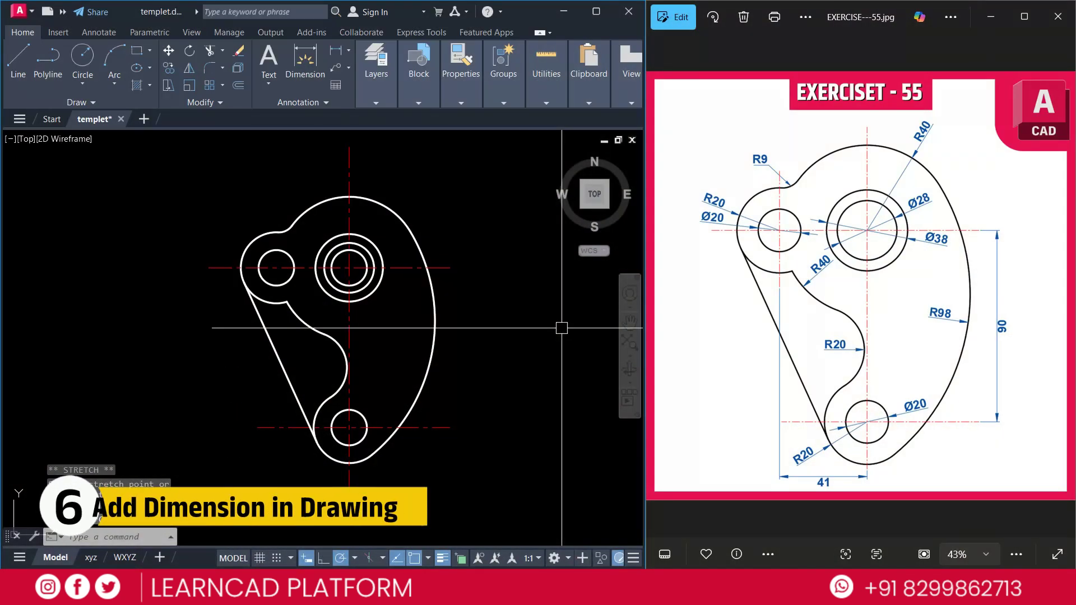